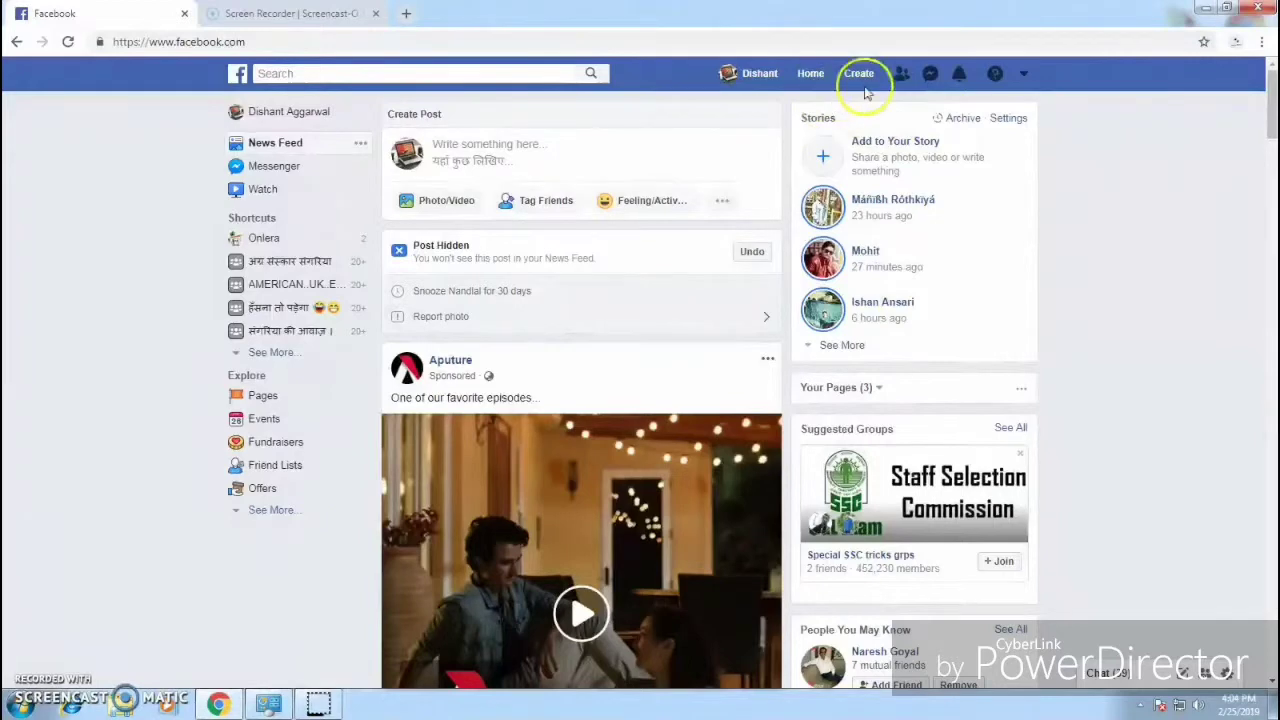
Step: Open the Create a Page screen from the Create menu and review the two page types
left_click(859, 77)
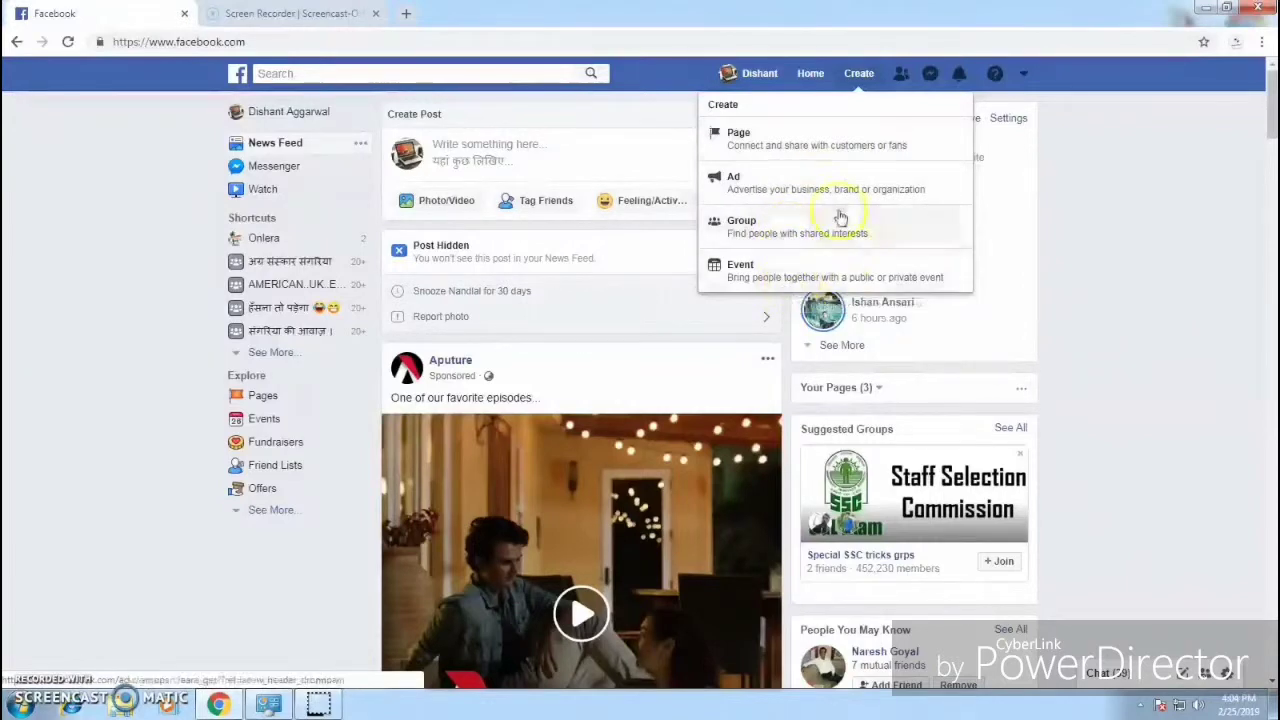
left_click(836, 152)
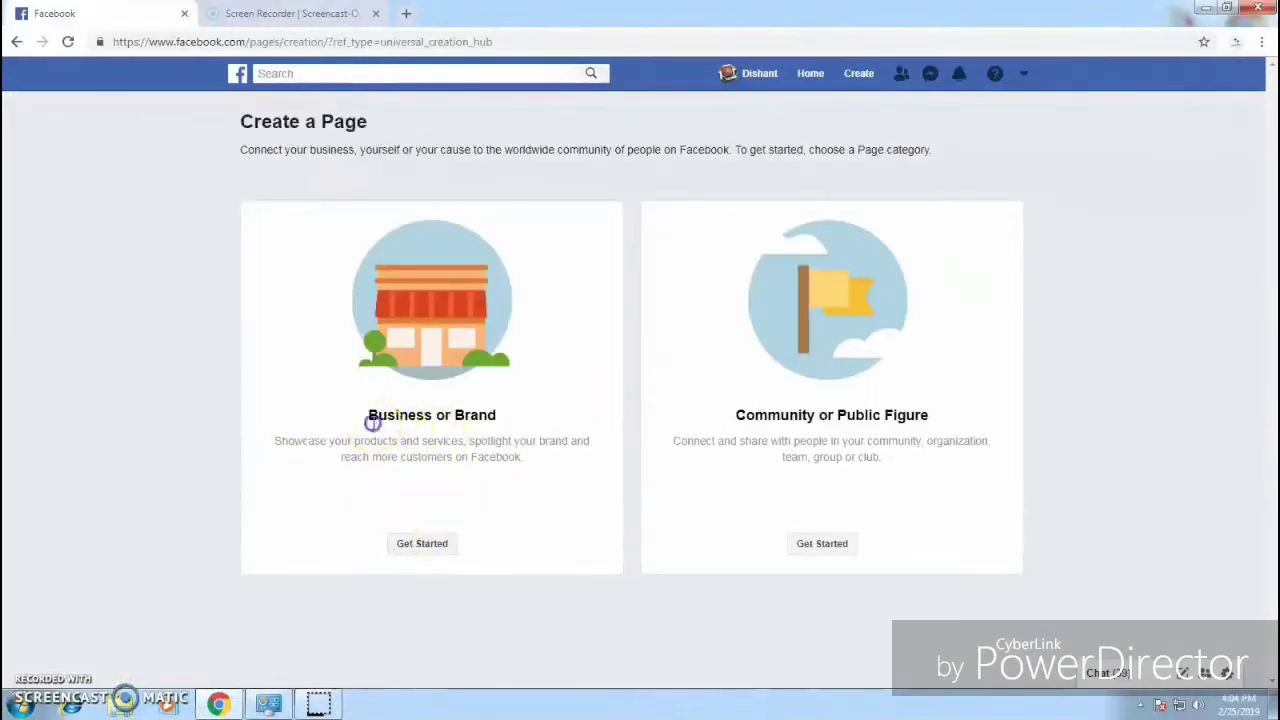
left_click_drag(372, 422, 489, 420)
left_click_drag(730, 420, 906, 424)
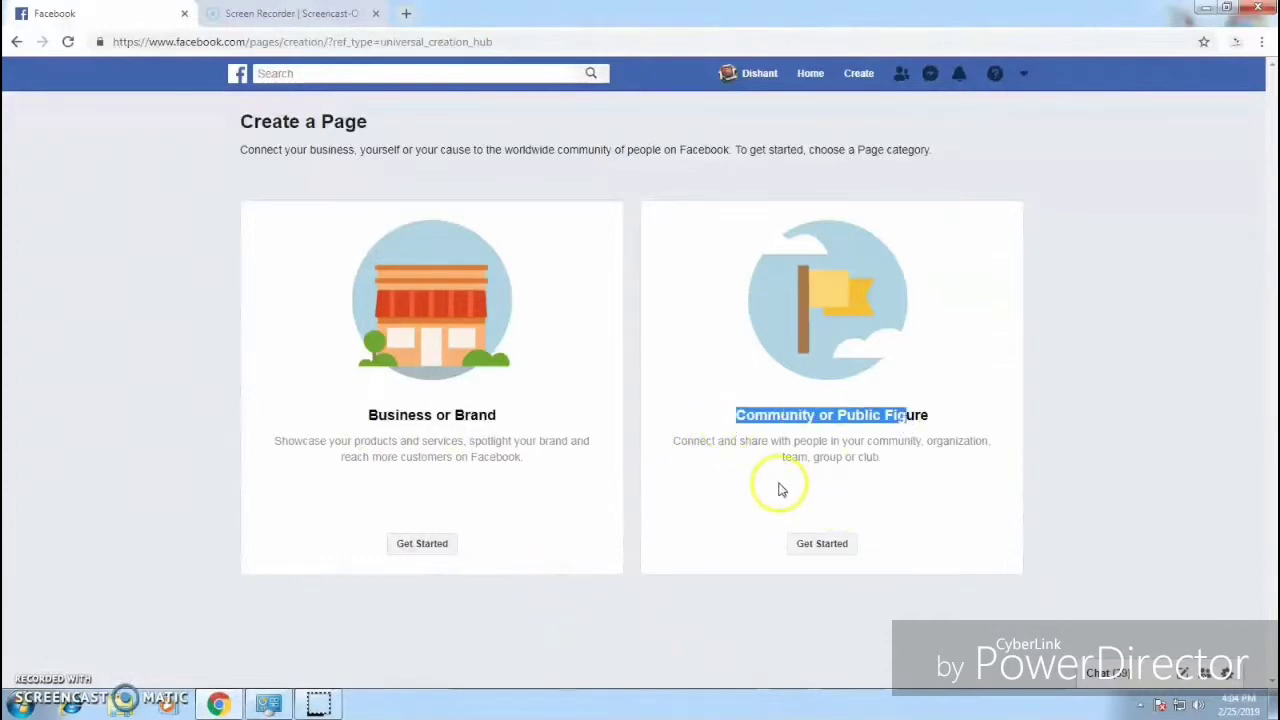
left_click(731, 466)
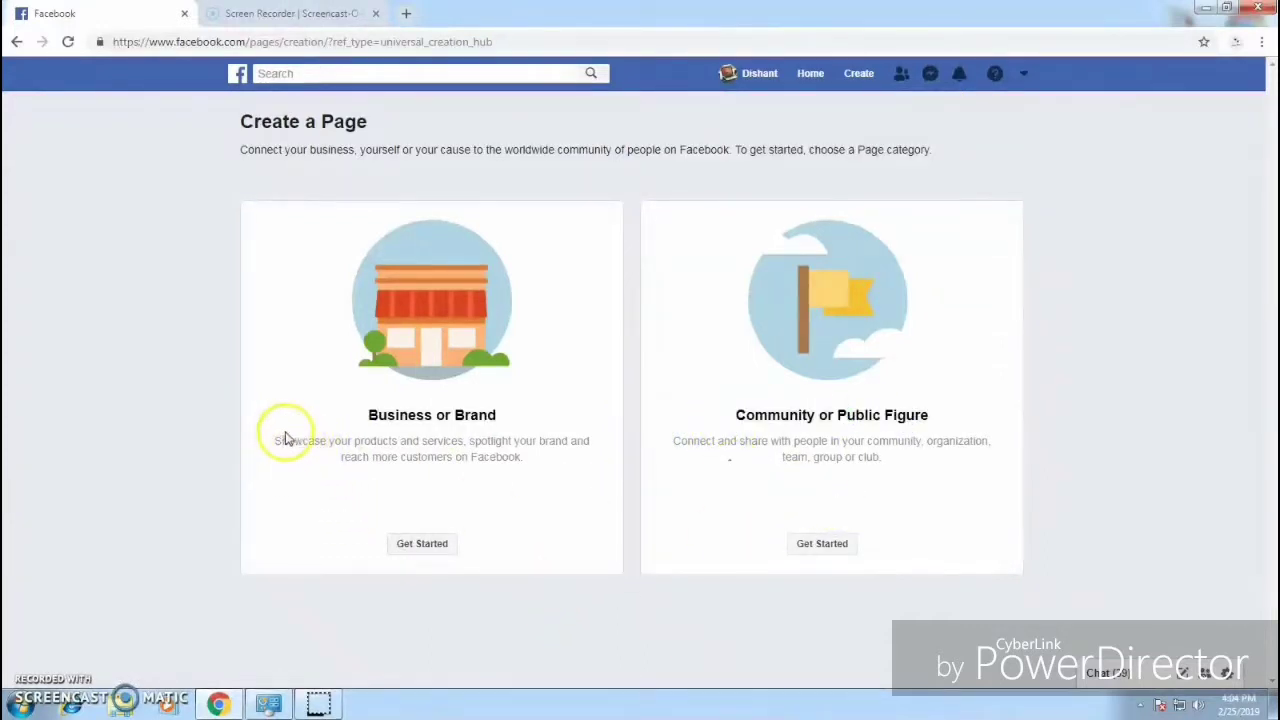
Step: Read both category descriptions and begin setting up a Business or Brand page
left_click_drag(284, 440, 500, 472)
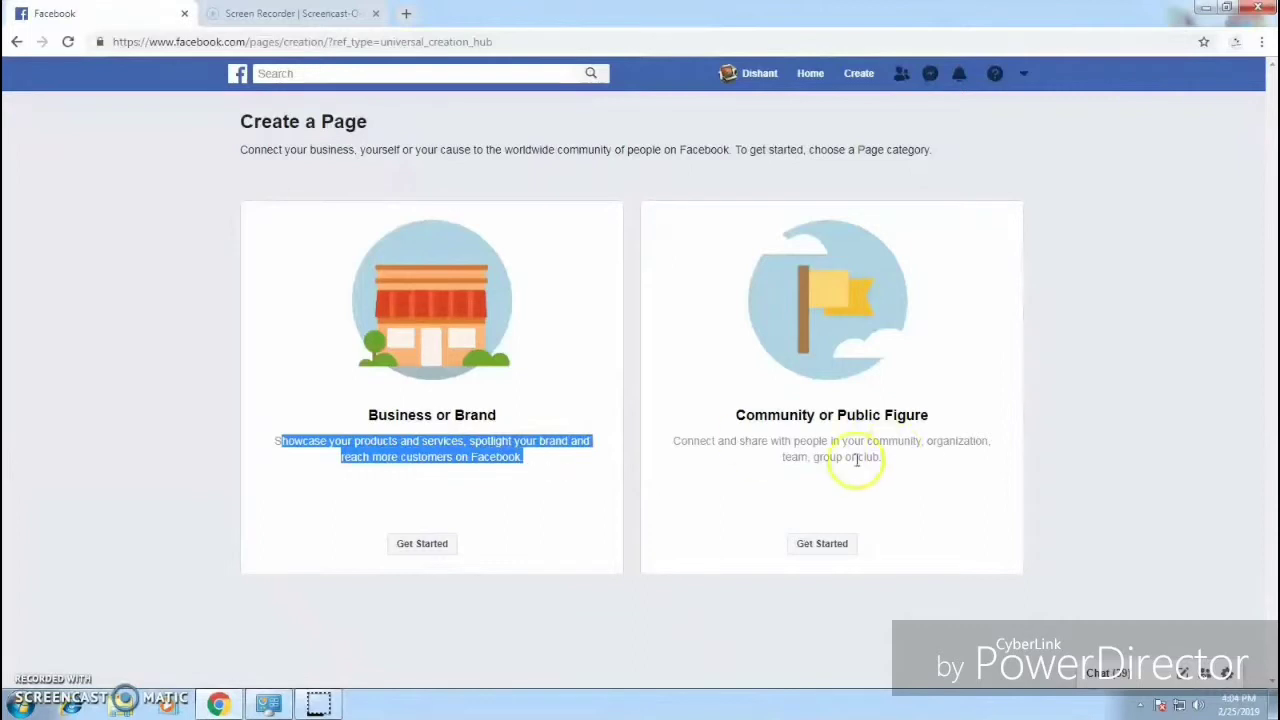
left_click(675, 441)
mouse_move(675, 441)
left_mouse_down()
mouse_move(952, 455)
mouse_move(683, 429)
left_mouse_up()
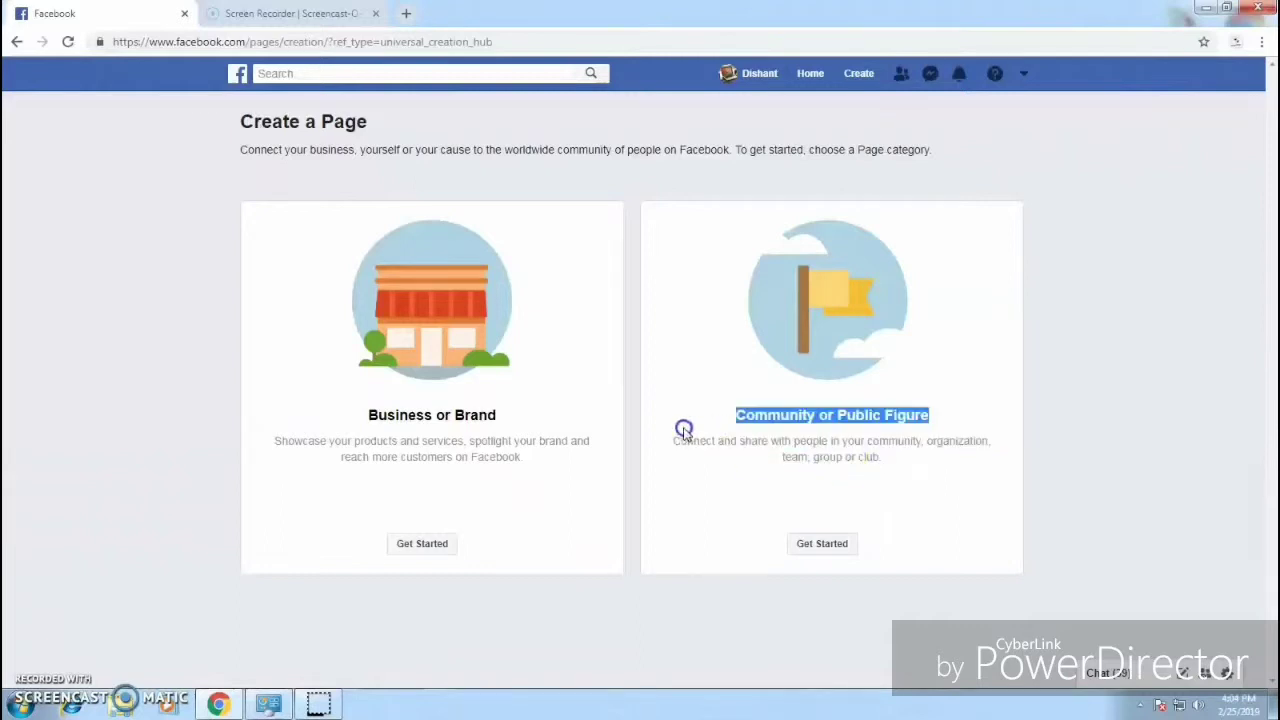
left_click(675, 463)
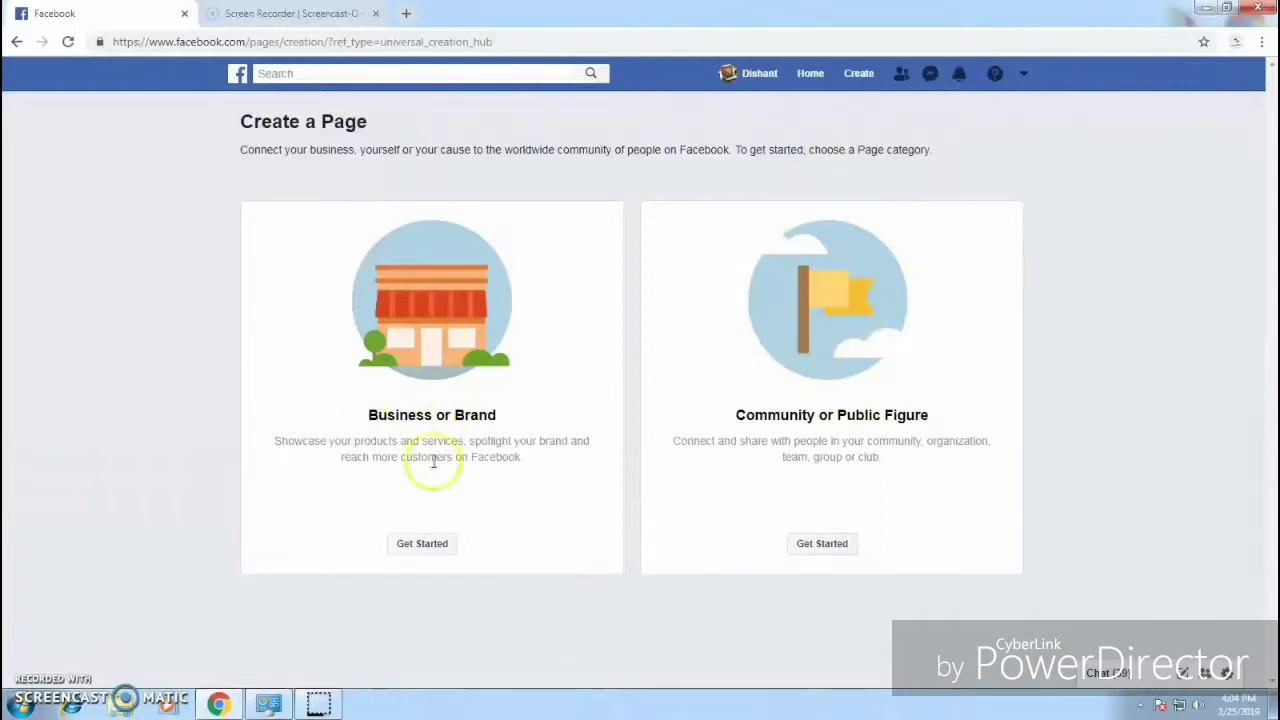
left_click(437, 548)
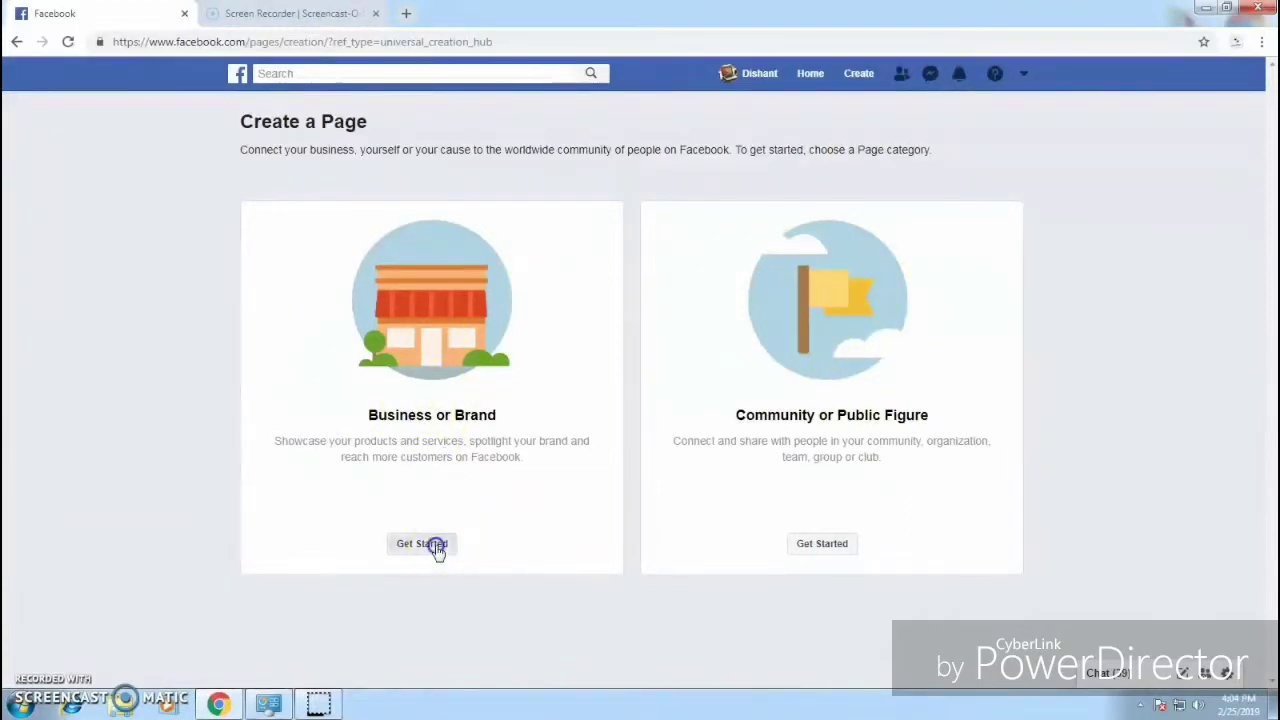
Step: Name the page 'Dishant viral Army', choose the Video Creator category, and continue
left_click(457, 306)
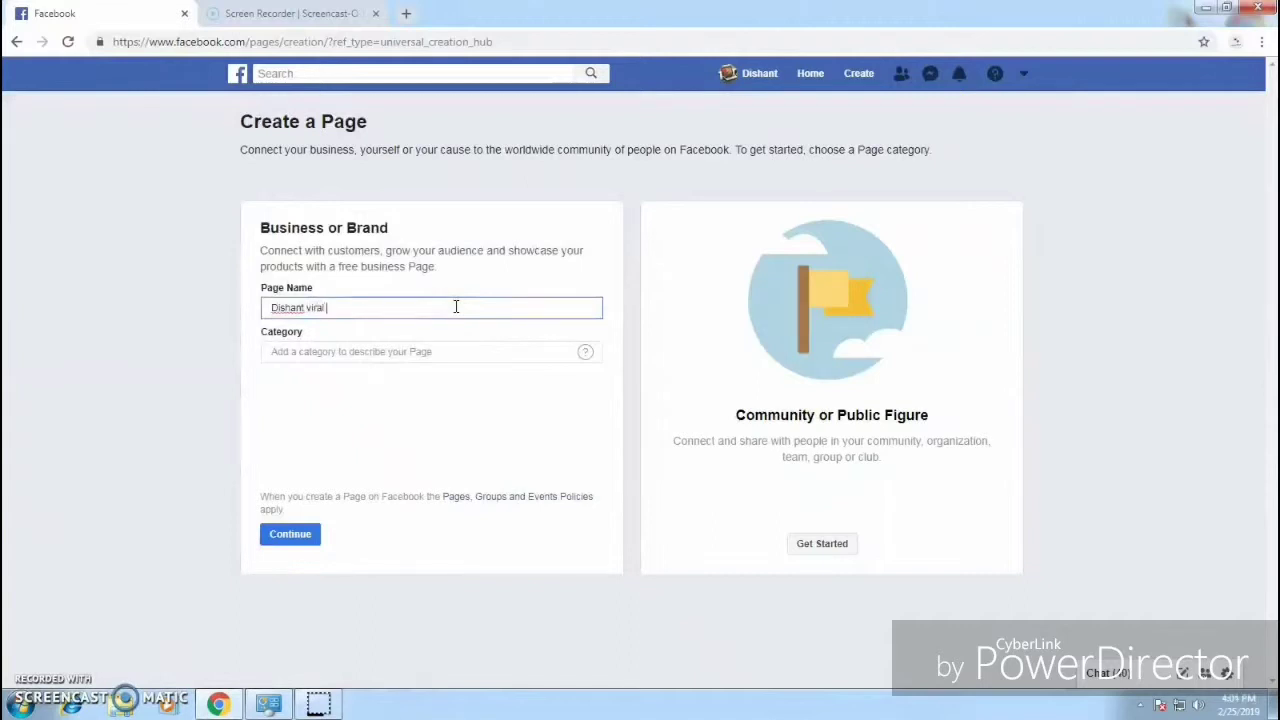
type("Dishant viral v")
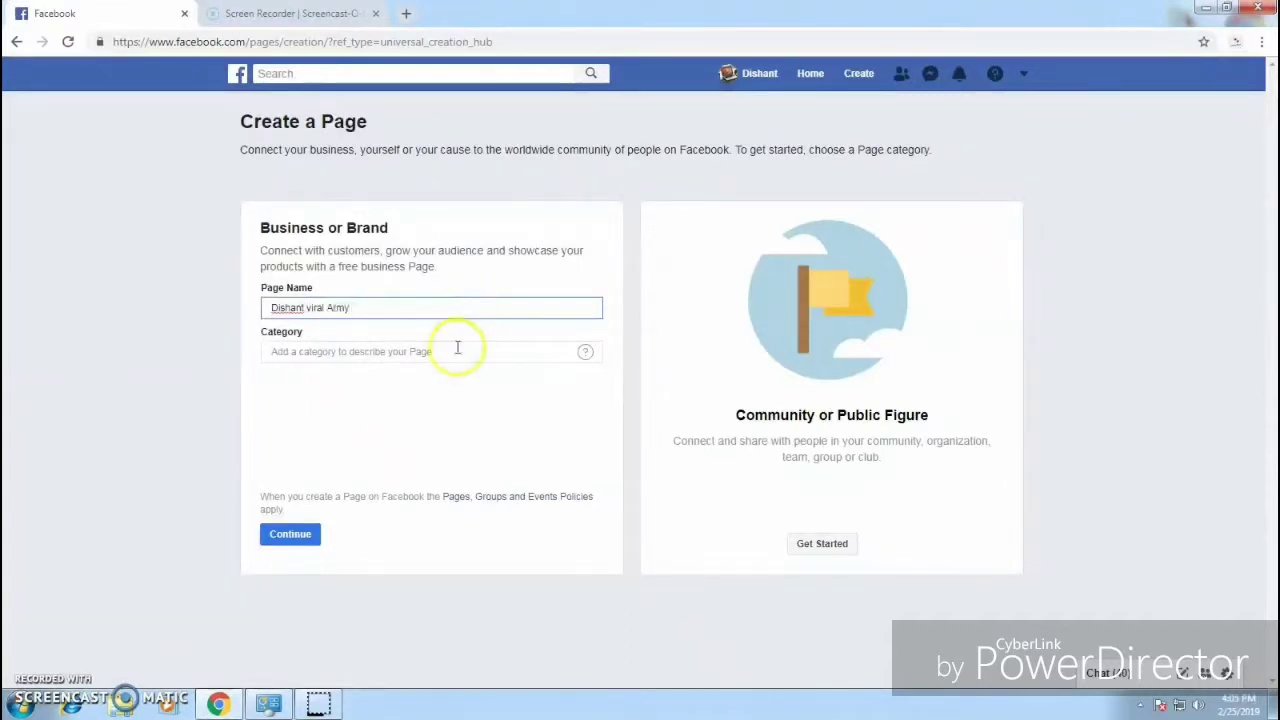
left_click(455, 347)
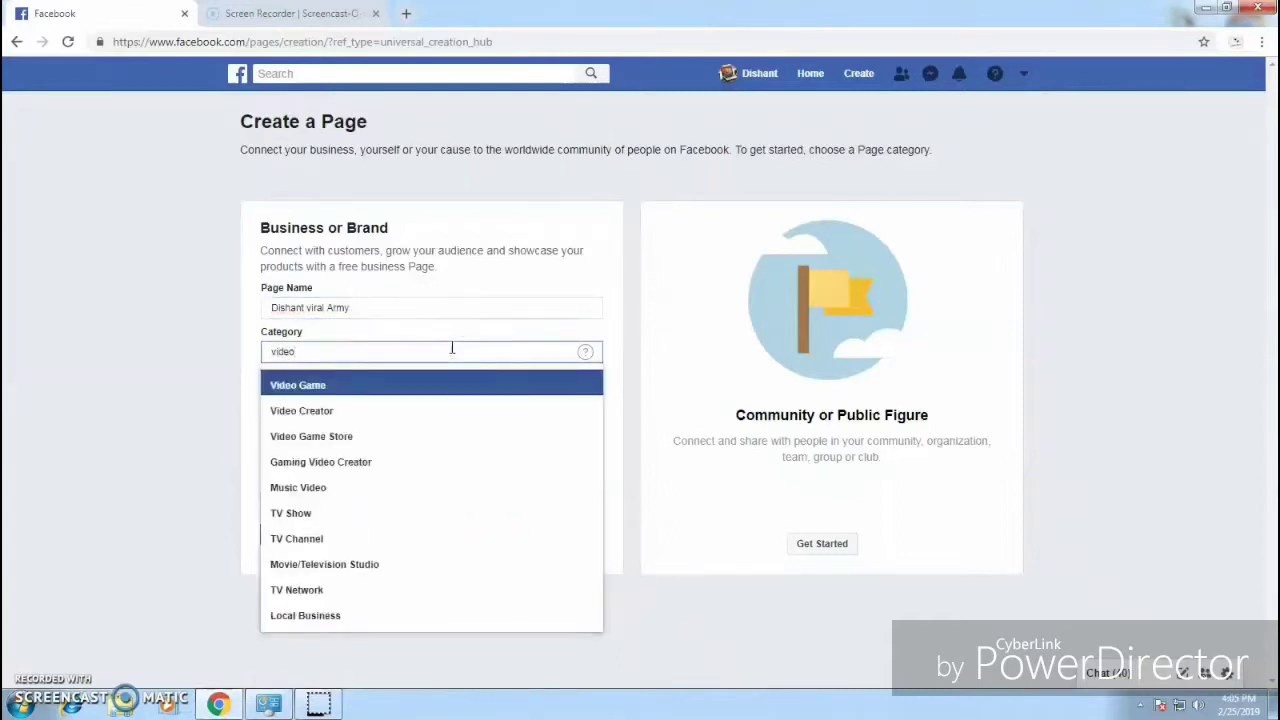
left_click(368, 410)
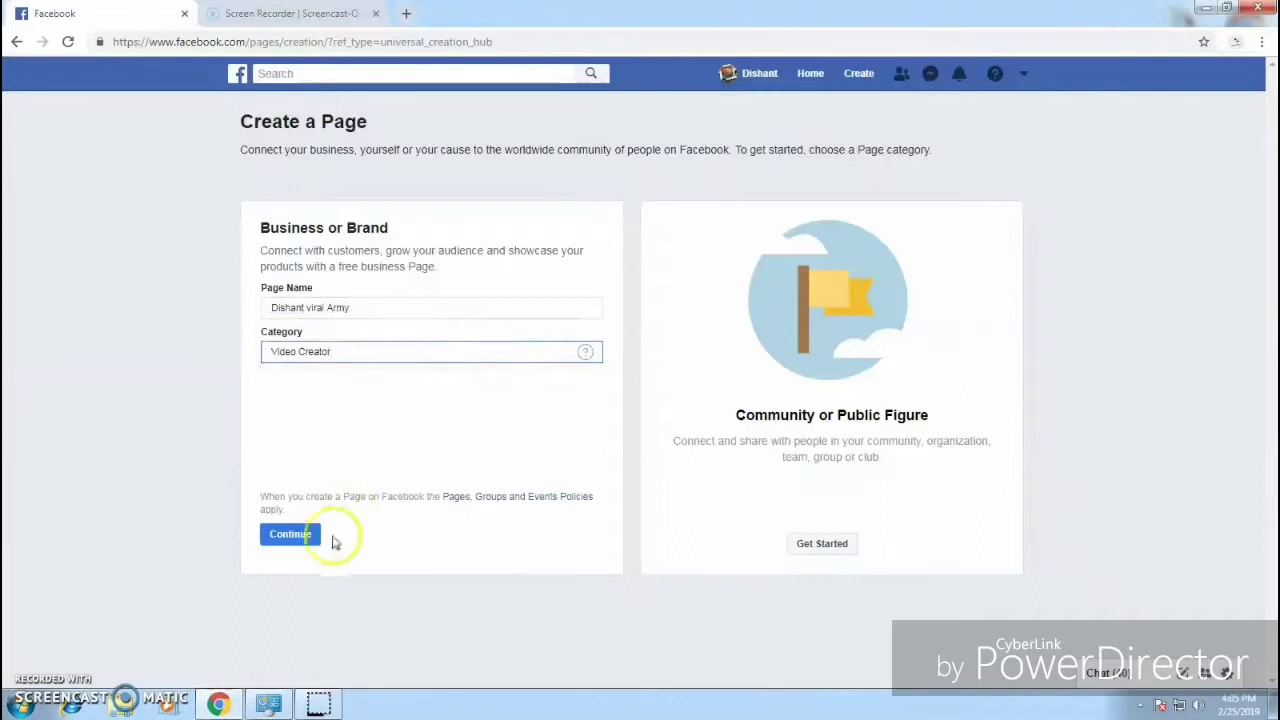
left_click(300, 535)
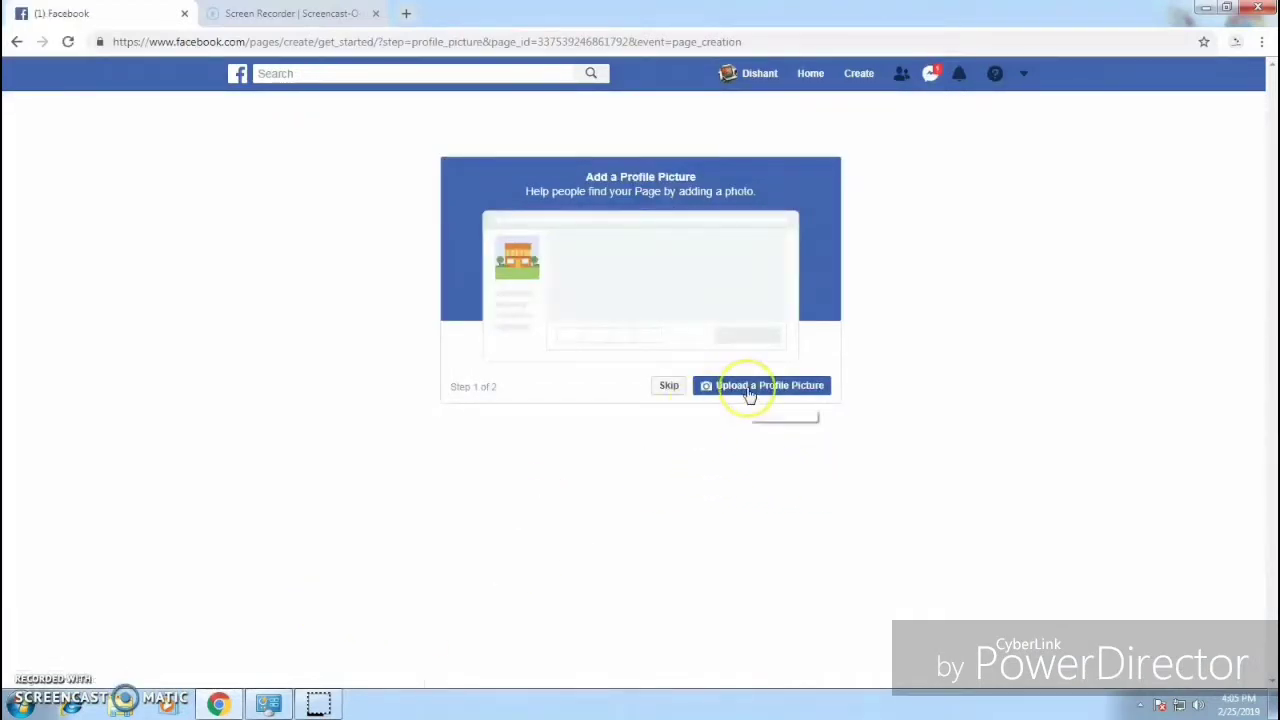
Step: Upload the DA logo image as the page's profile picture
left_click(750, 392)
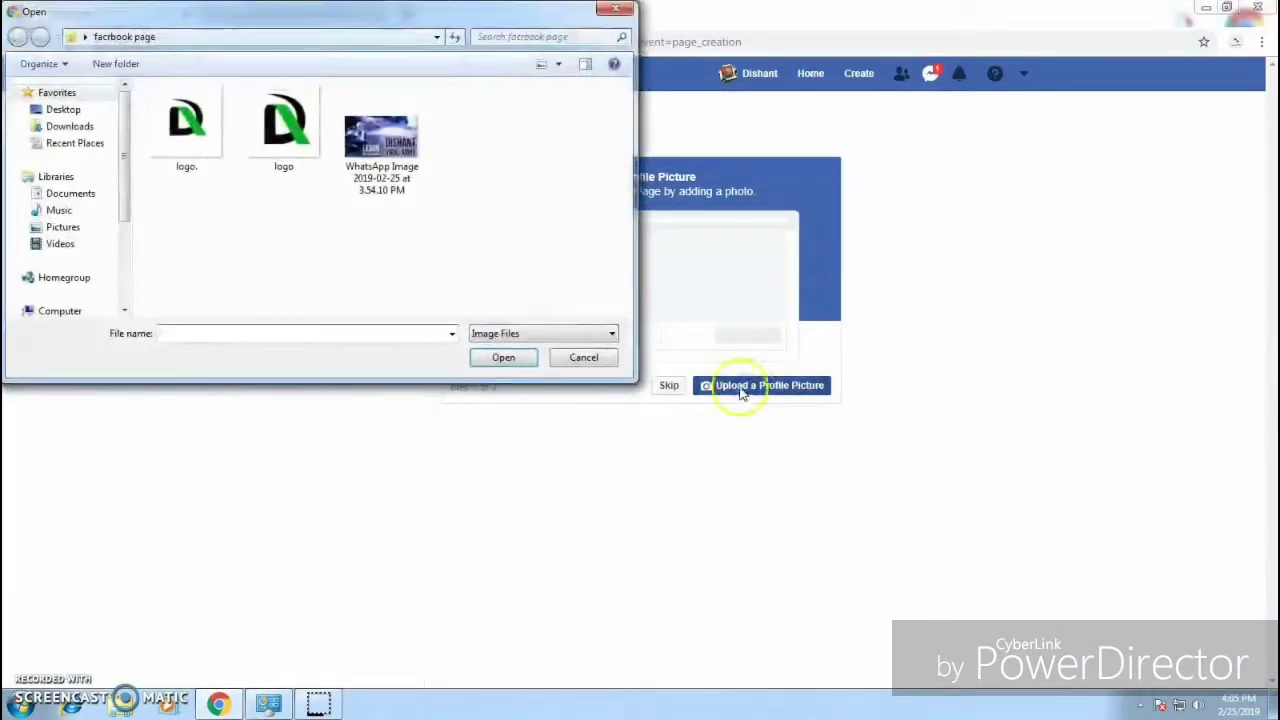
left_click(198, 124)
double_click(198, 124)
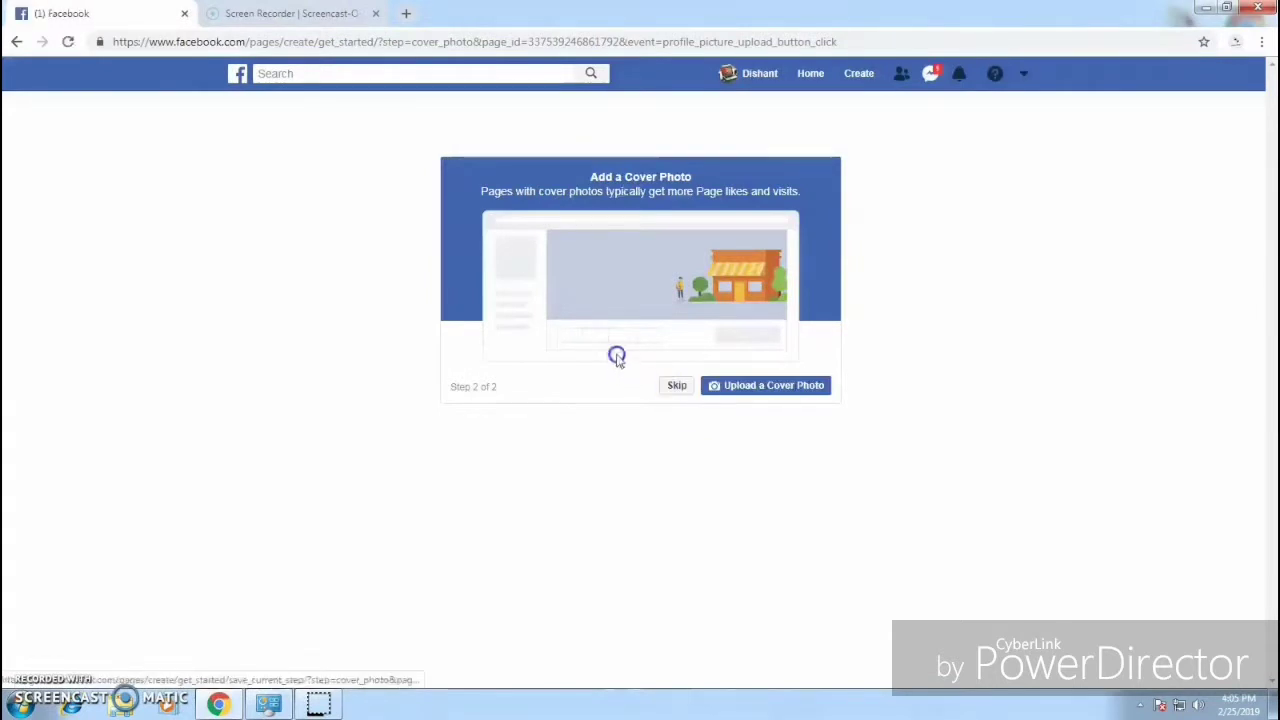
Step: Upload the WhatsApp image as the page's cover photo
left_click(751, 393)
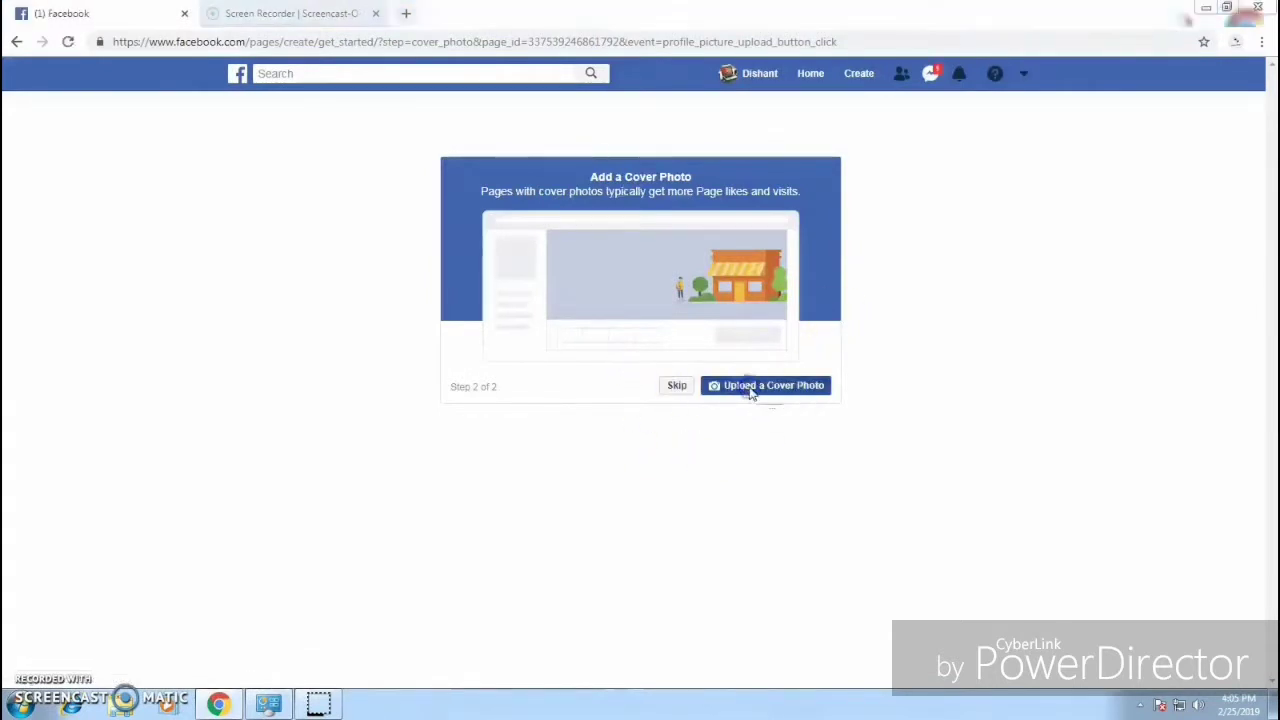
left_click(380, 148)
double_click(380, 148)
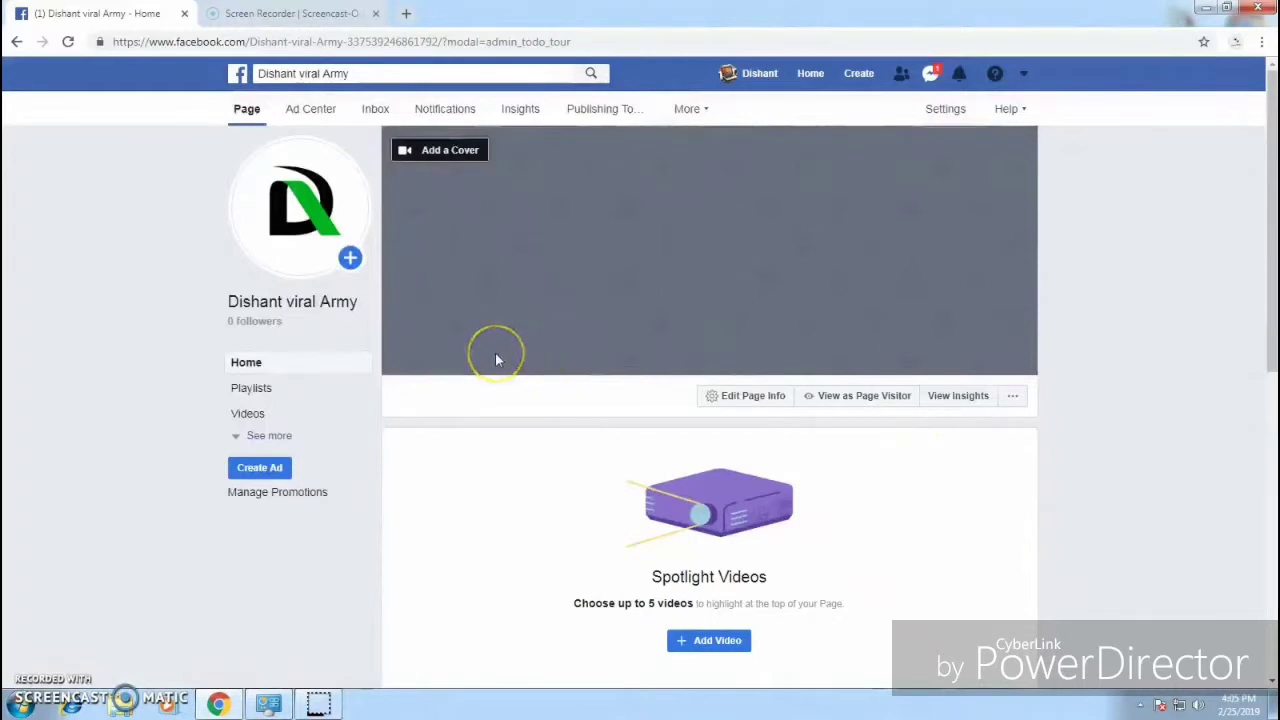
Step: Reload the page so the new cover shows, and dismiss the 'Now invite your friends!' prompt
mouse_move(263, 185)
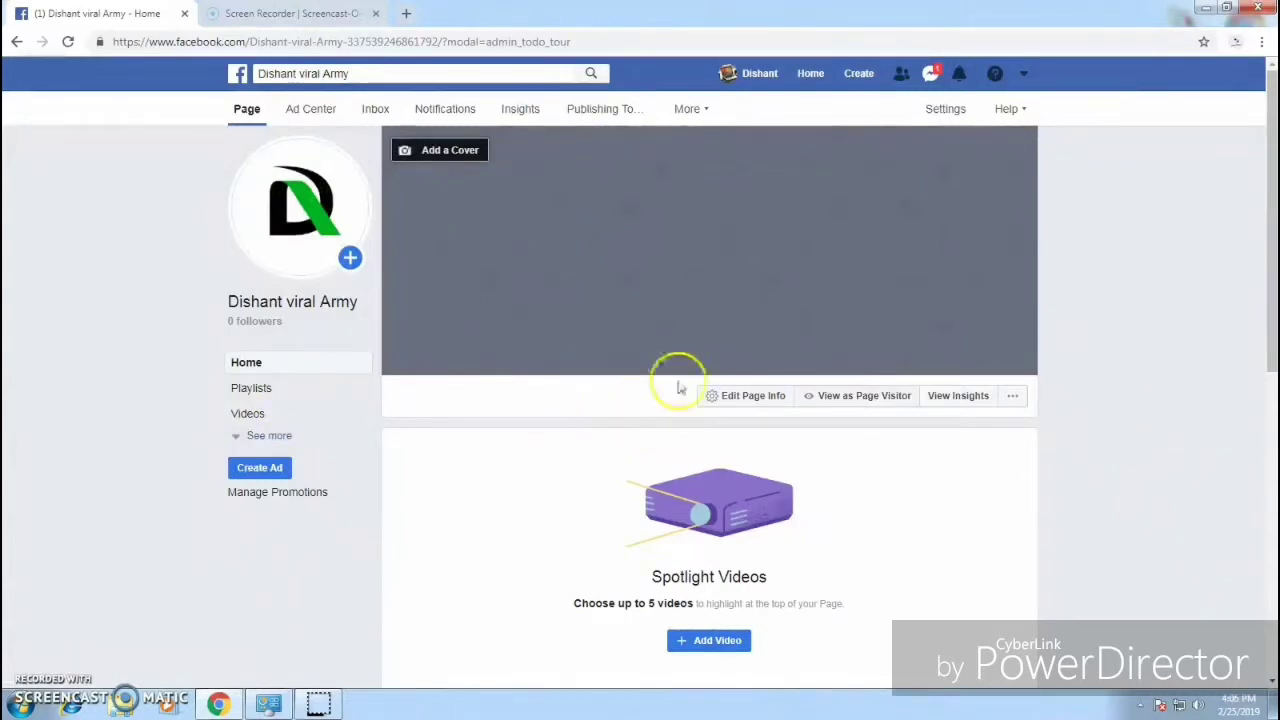
scroll(920, 409, "down", 2)
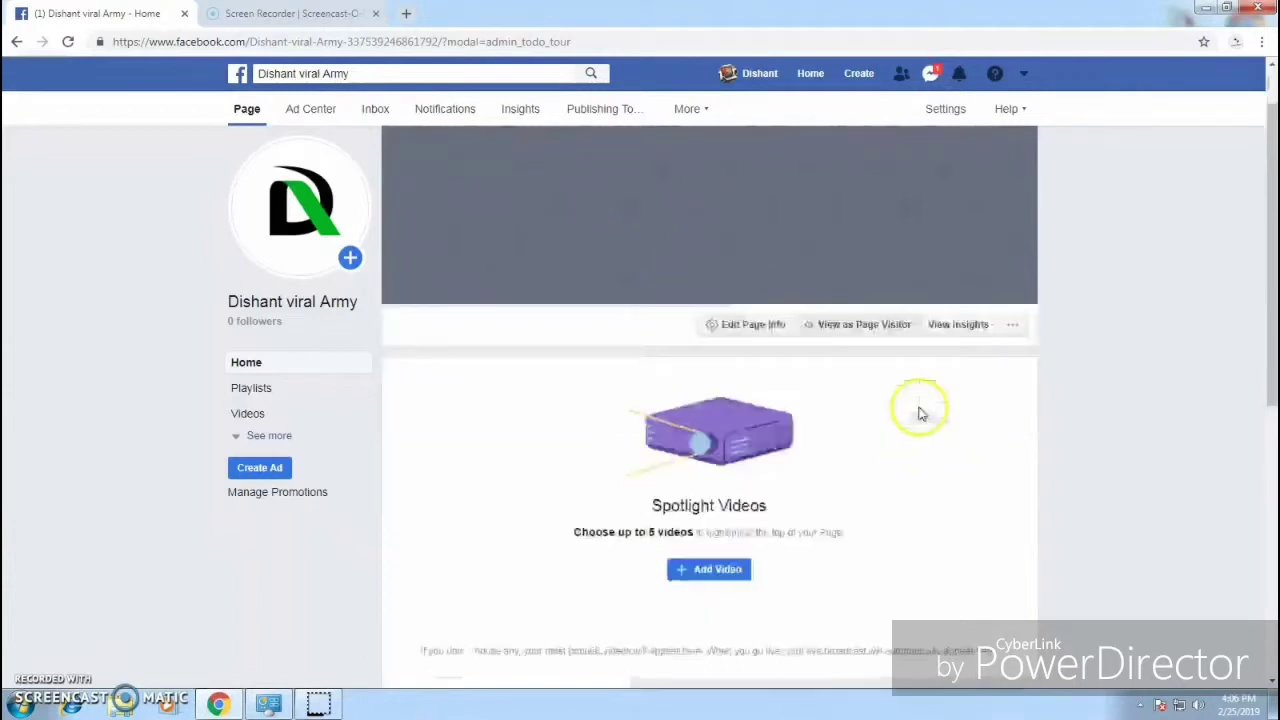
scroll(485, 314, "up", 2)
left_click(70, 42)
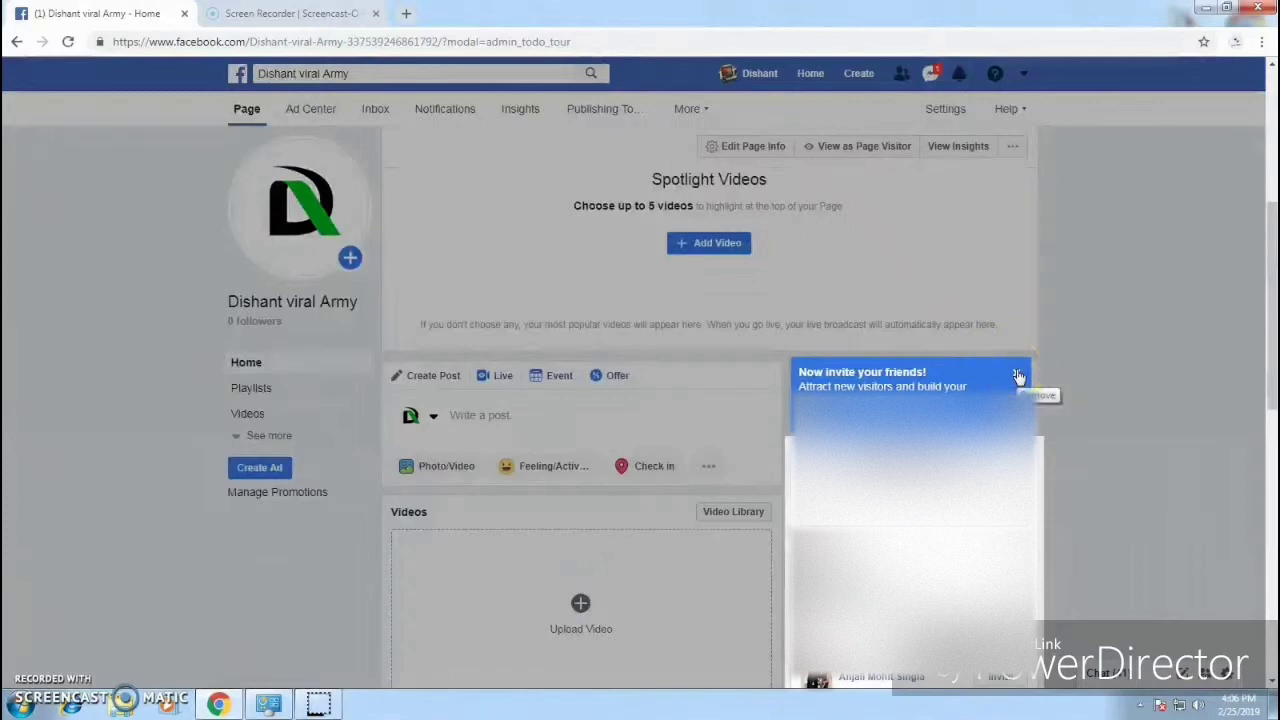
left_click(1018, 376)
scroll(760, 422, "up", 5)
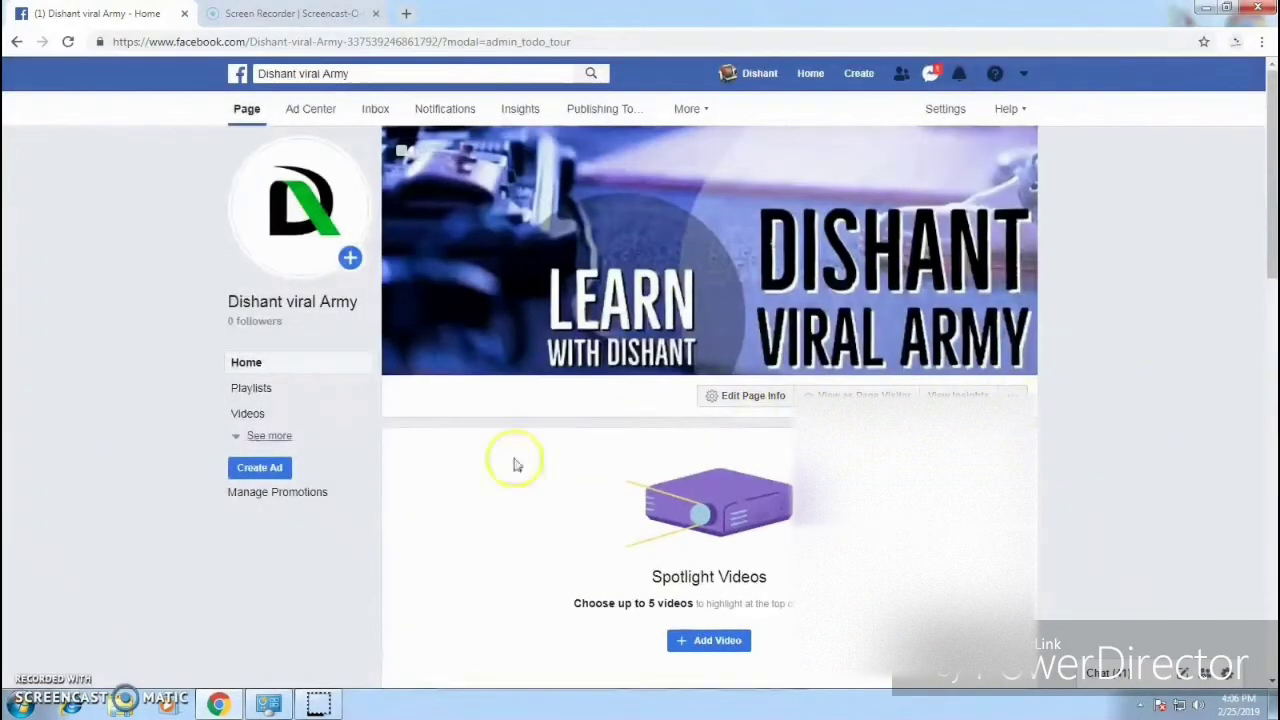
scroll(720, 520, "down", 2)
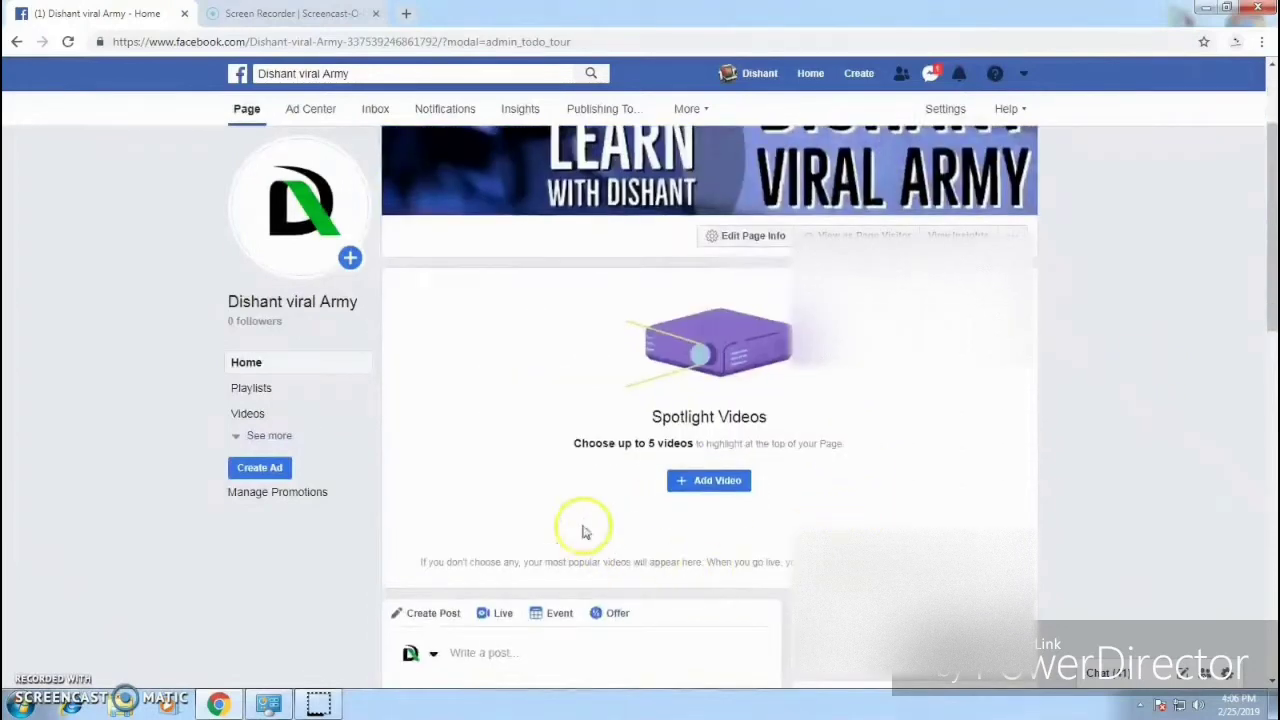
Step: Bring up the Spotlight Videos picker via Add Video
left_click_drag(662, 417, 748, 424)
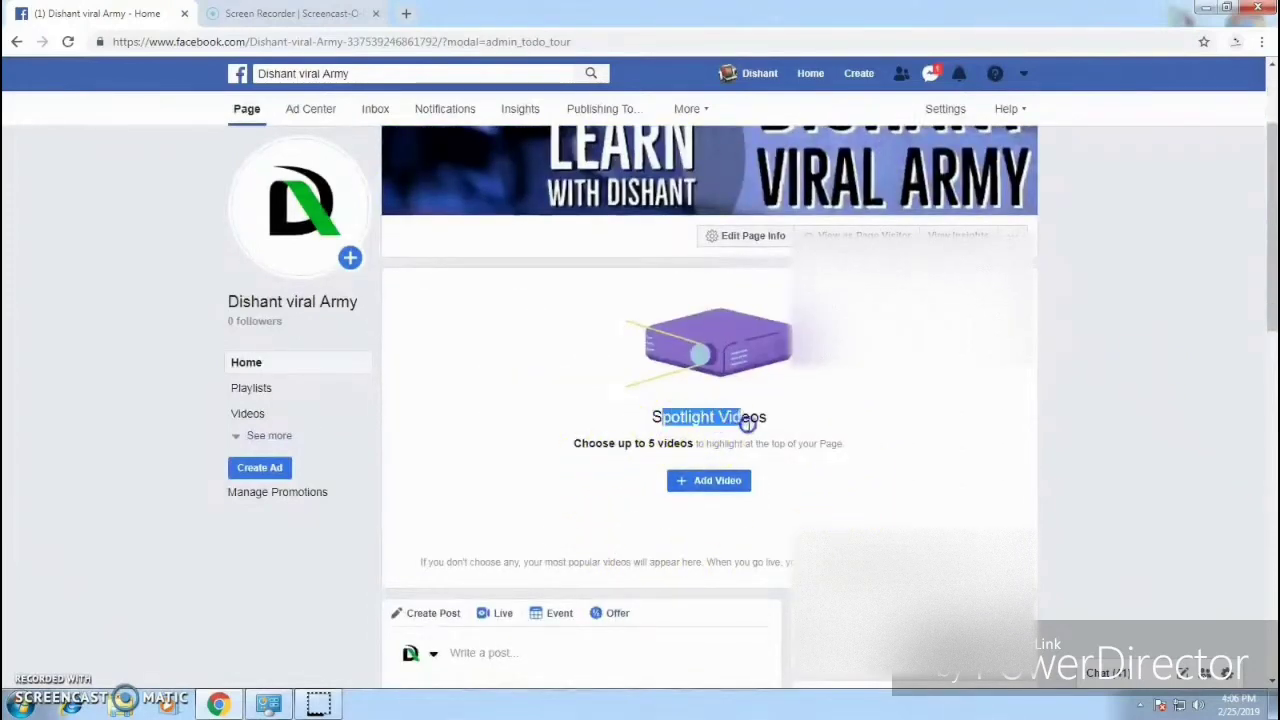
left_click_drag(578, 446, 741, 445)
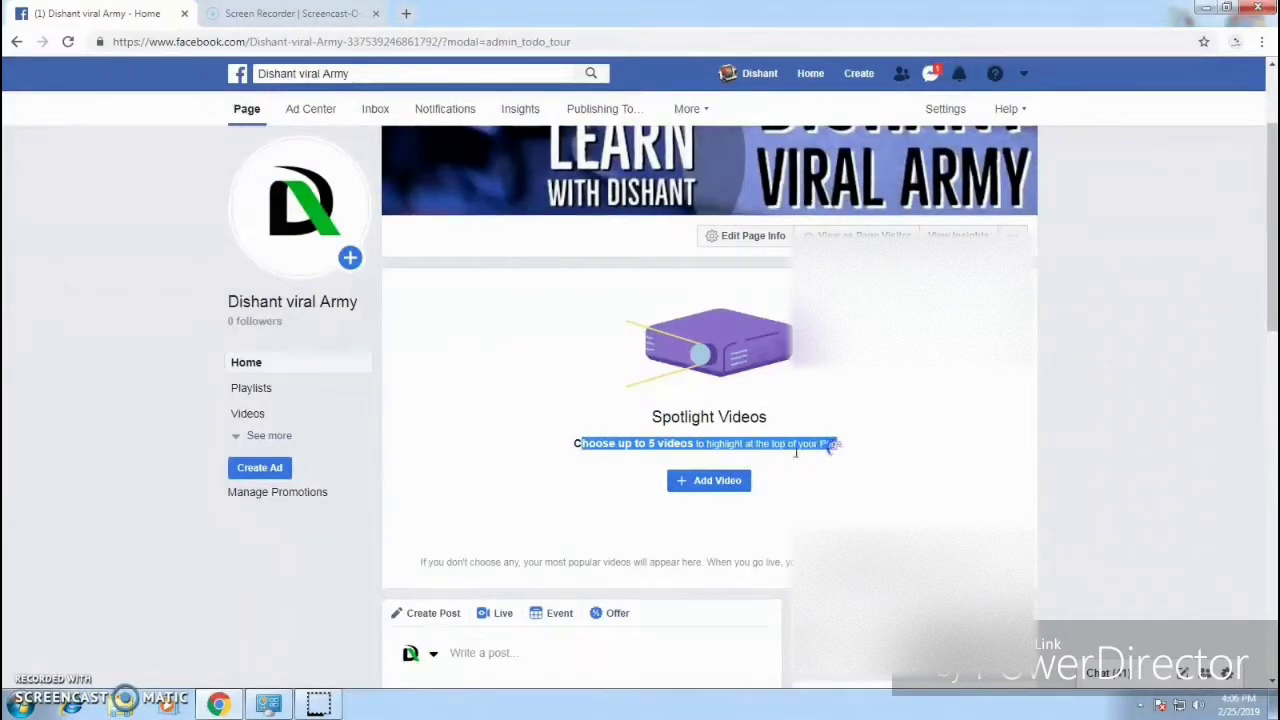
left_click(698, 480)
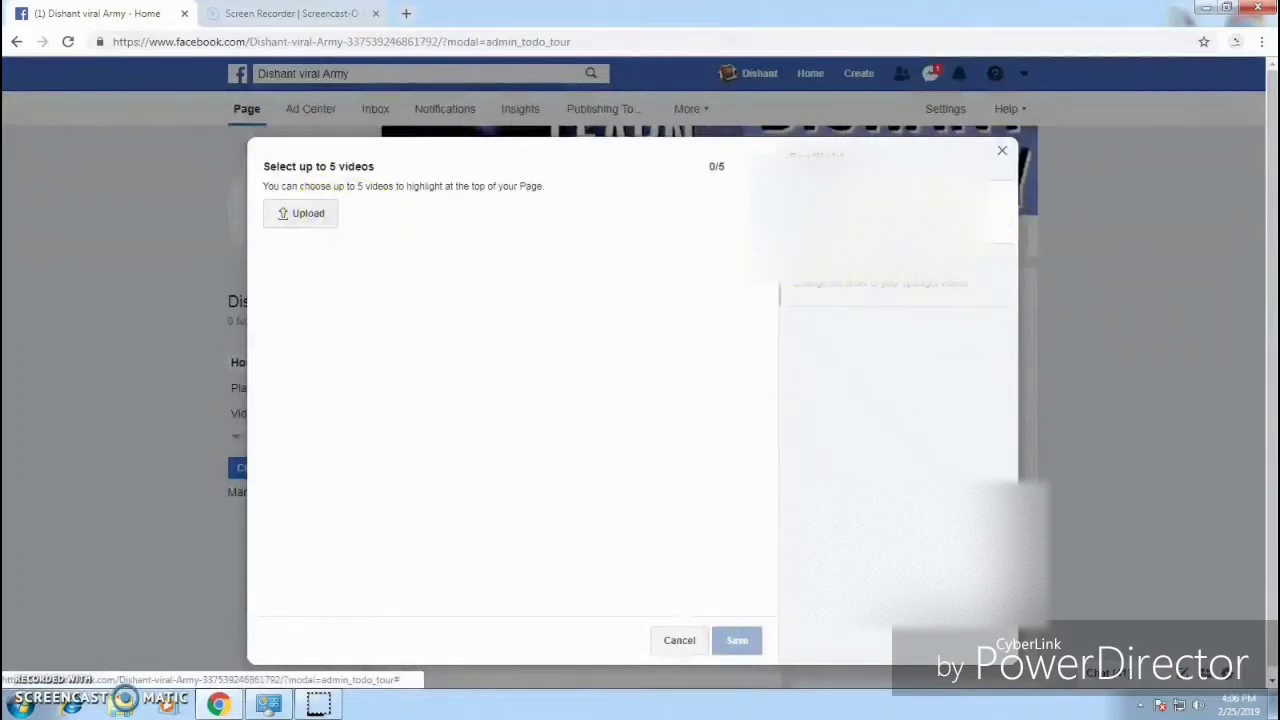
Step: Check the picker's reorder and upload options, then close it with no videos added
left_click(883, 294)
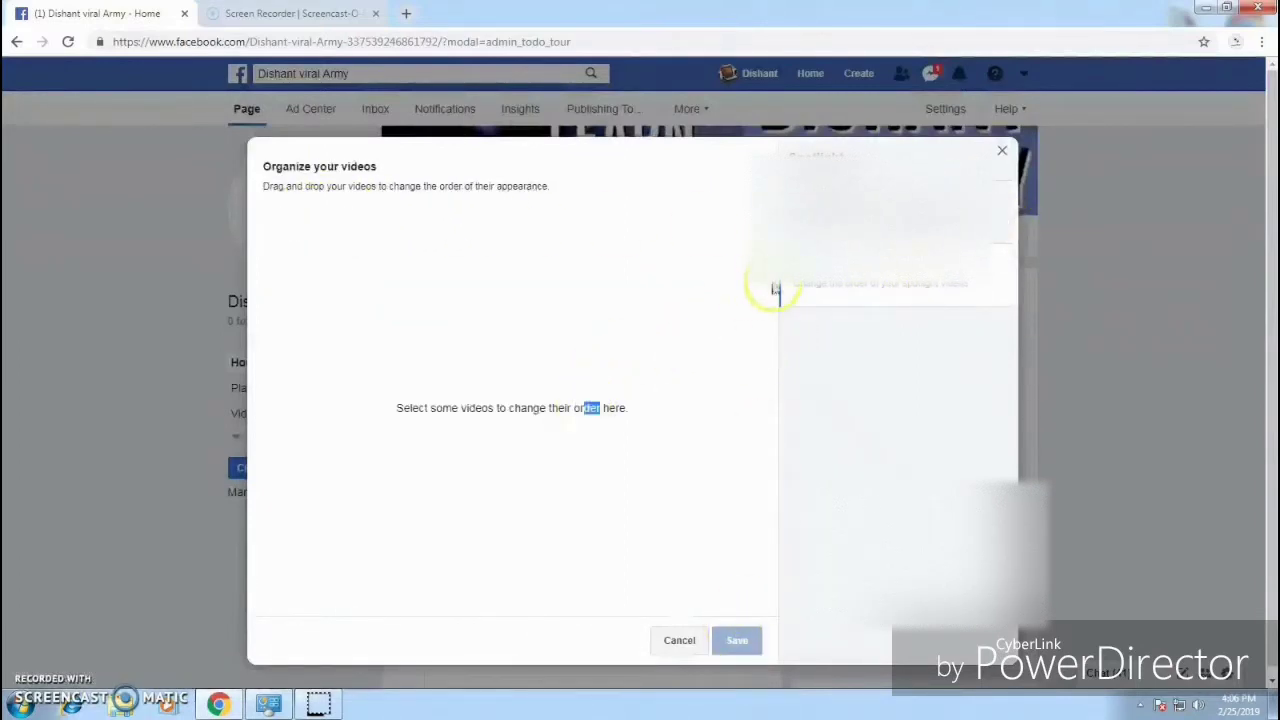
left_click(885, 212)
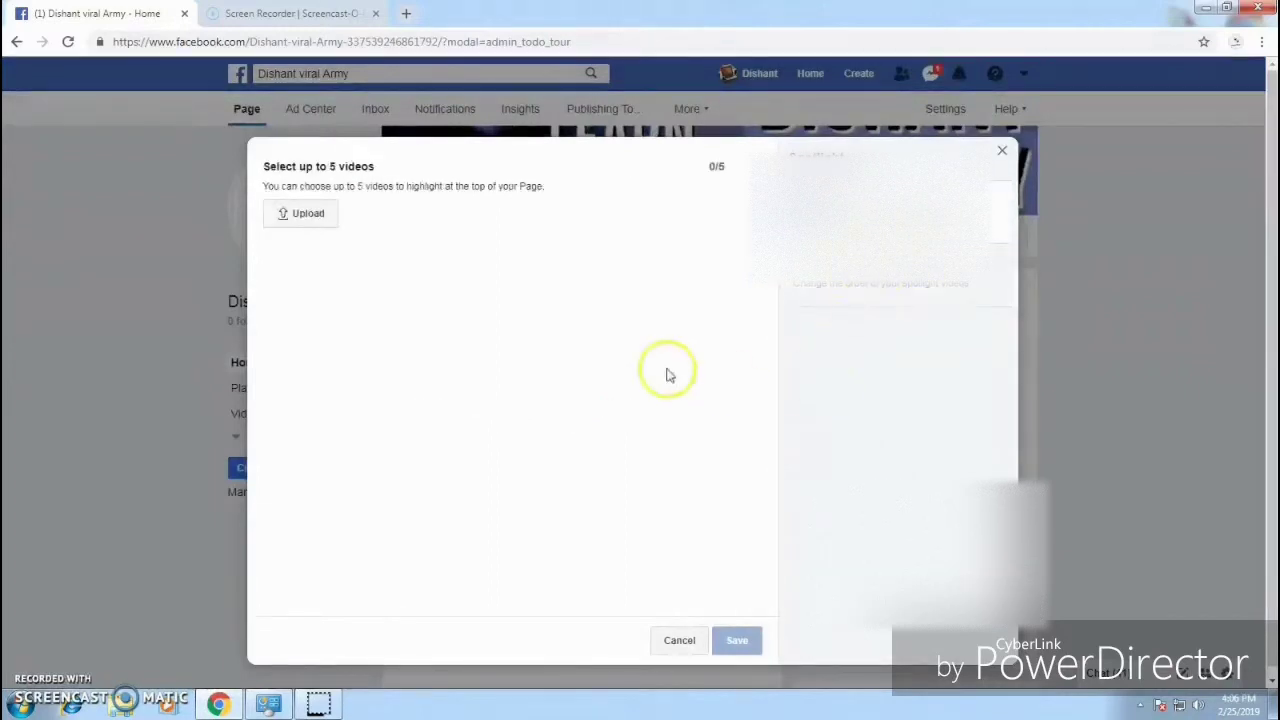
left_click(304, 224)
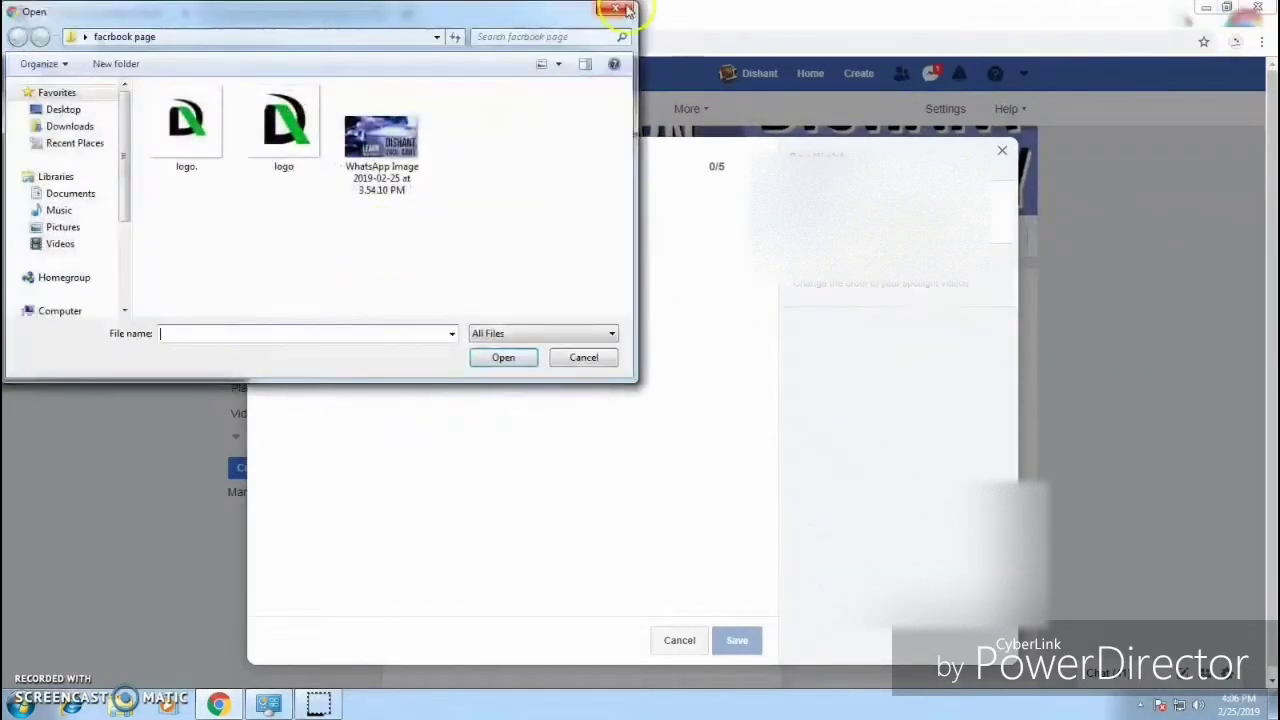
left_click(624, 9)
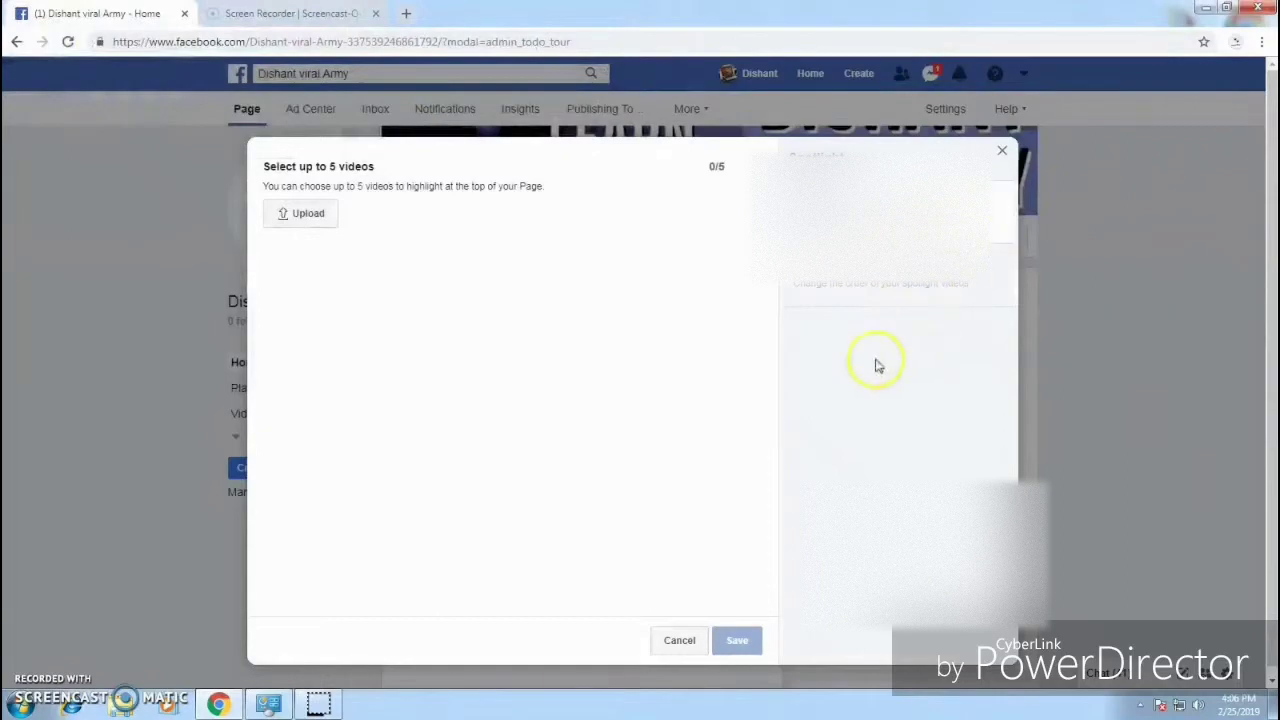
left_click(1002, 150)
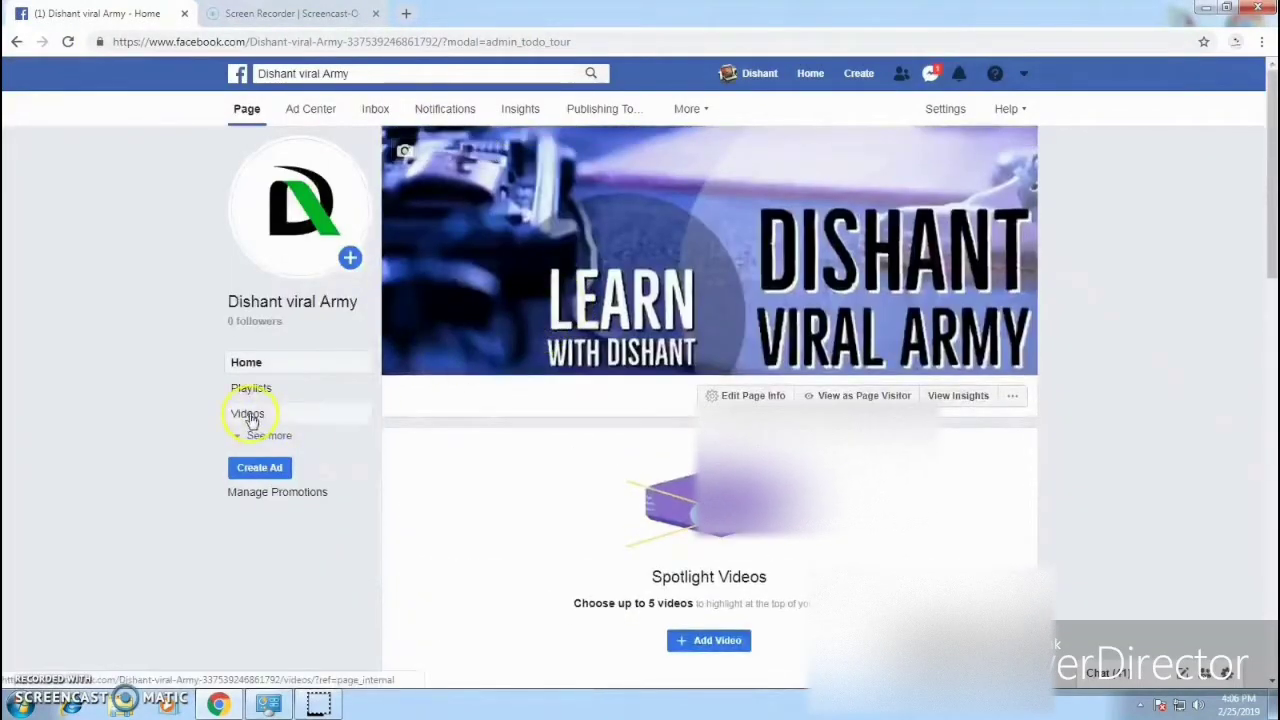
Step: View the empty Playlists section, open it in Creator Studio, and expand the section list
left_click(270, 389)
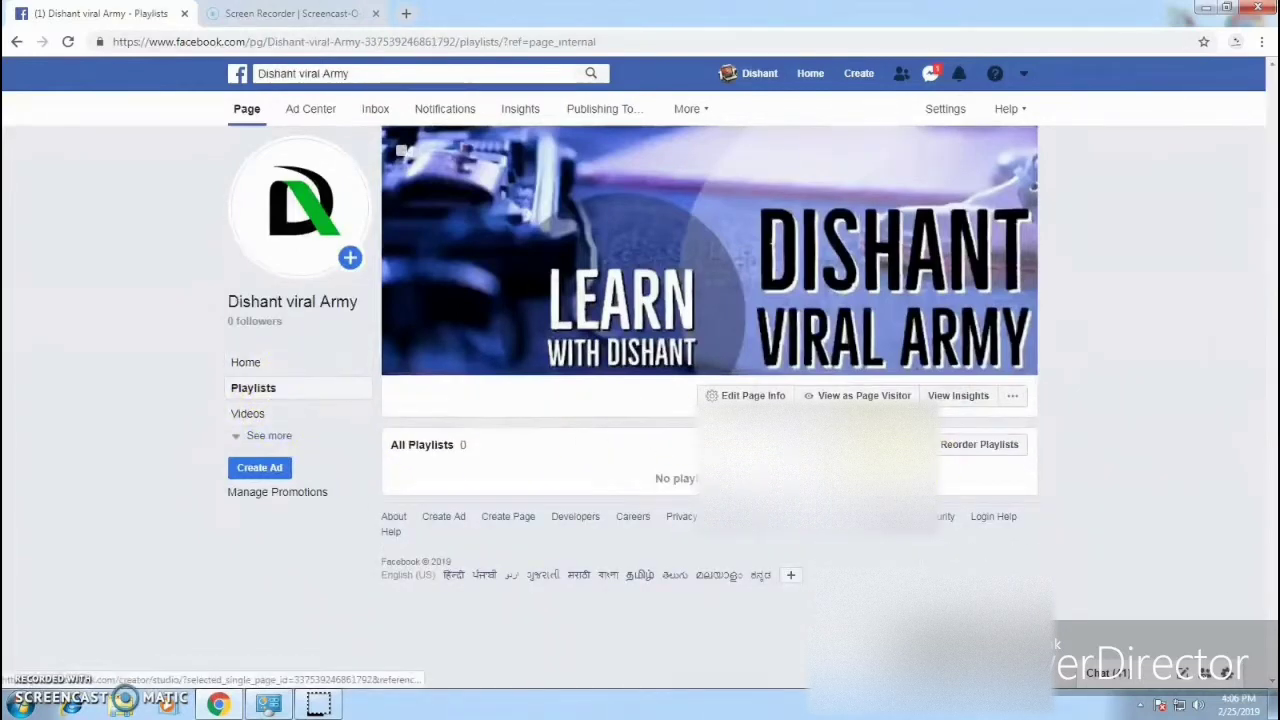
left_click(870, 445)
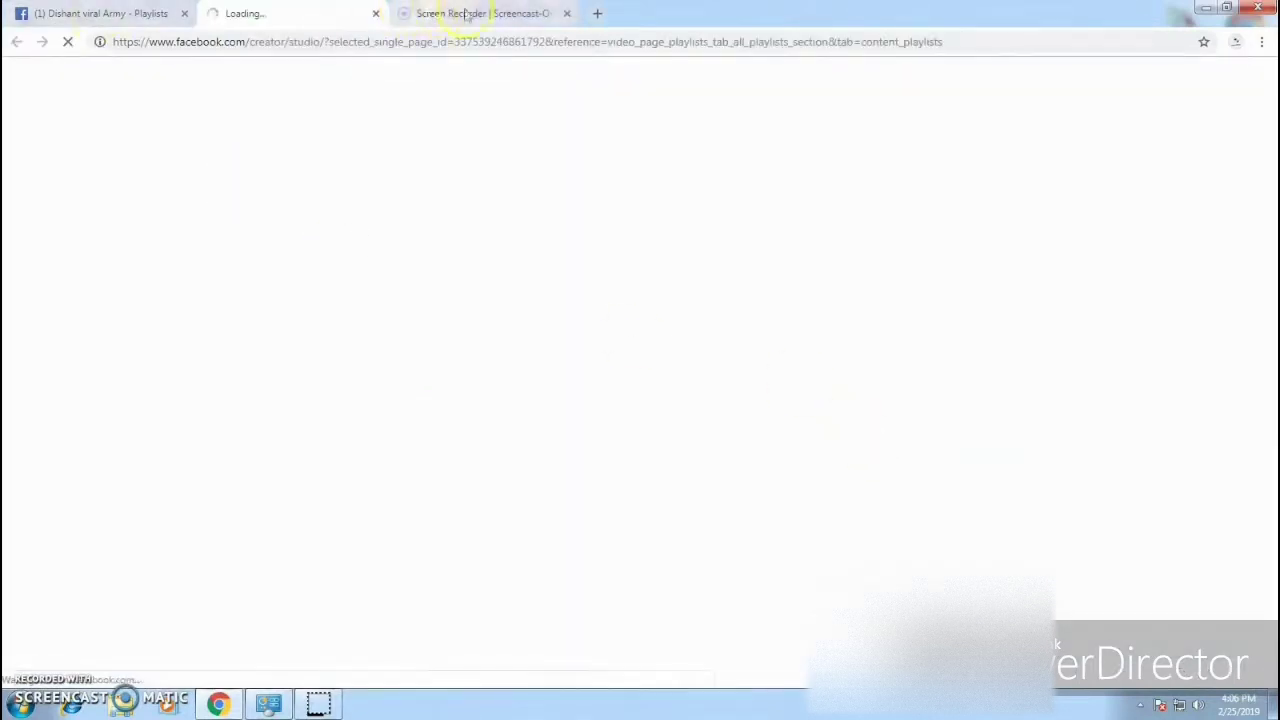
left_click(566, 13)
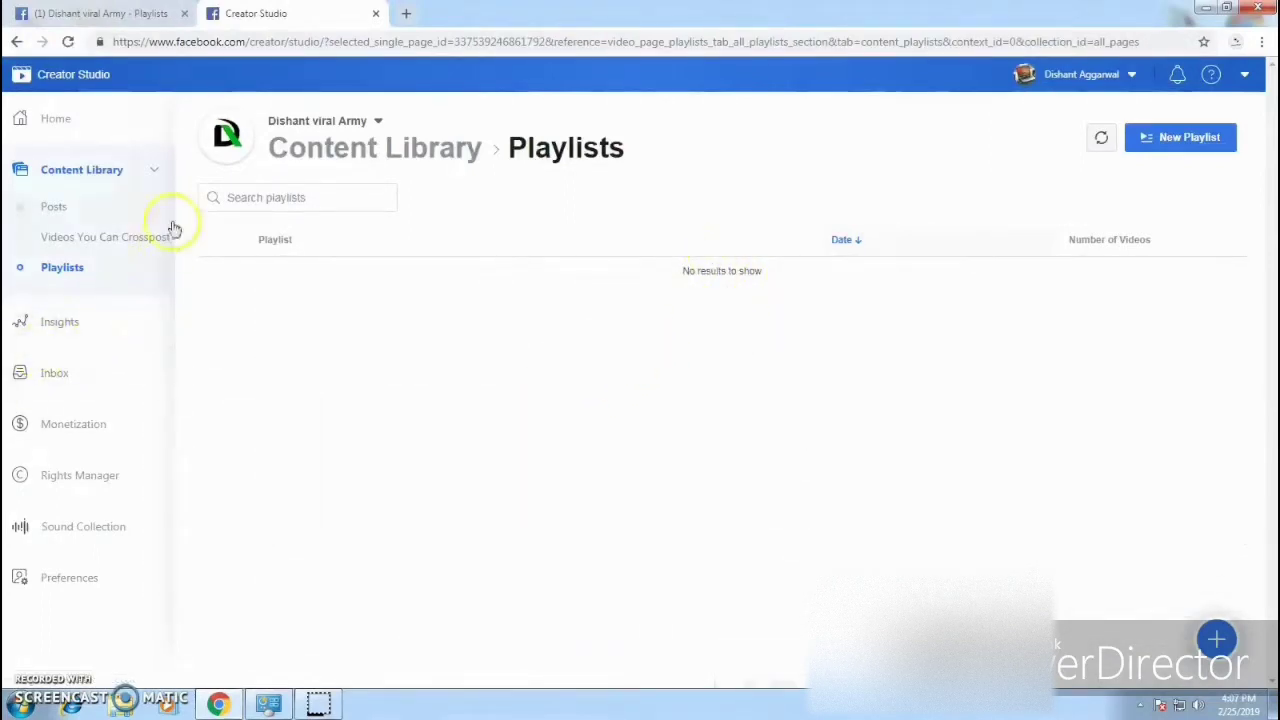
left_click(80, 13)
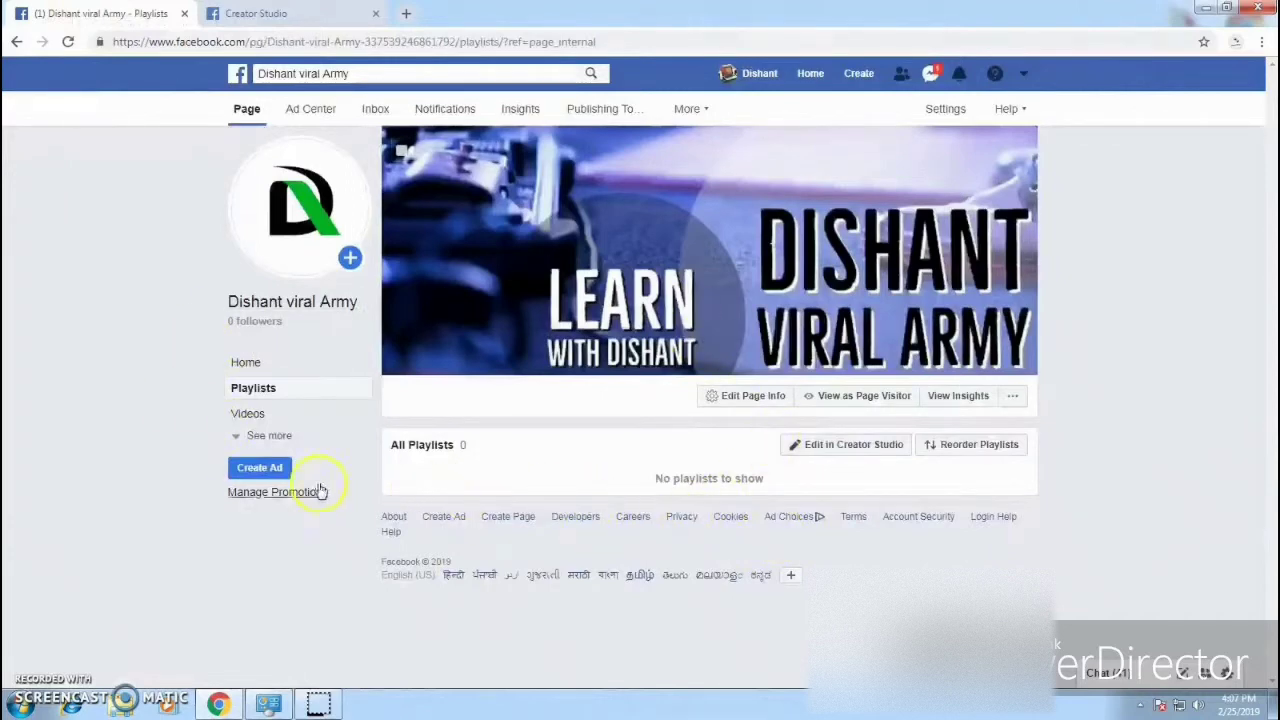
left_click(280, 435)
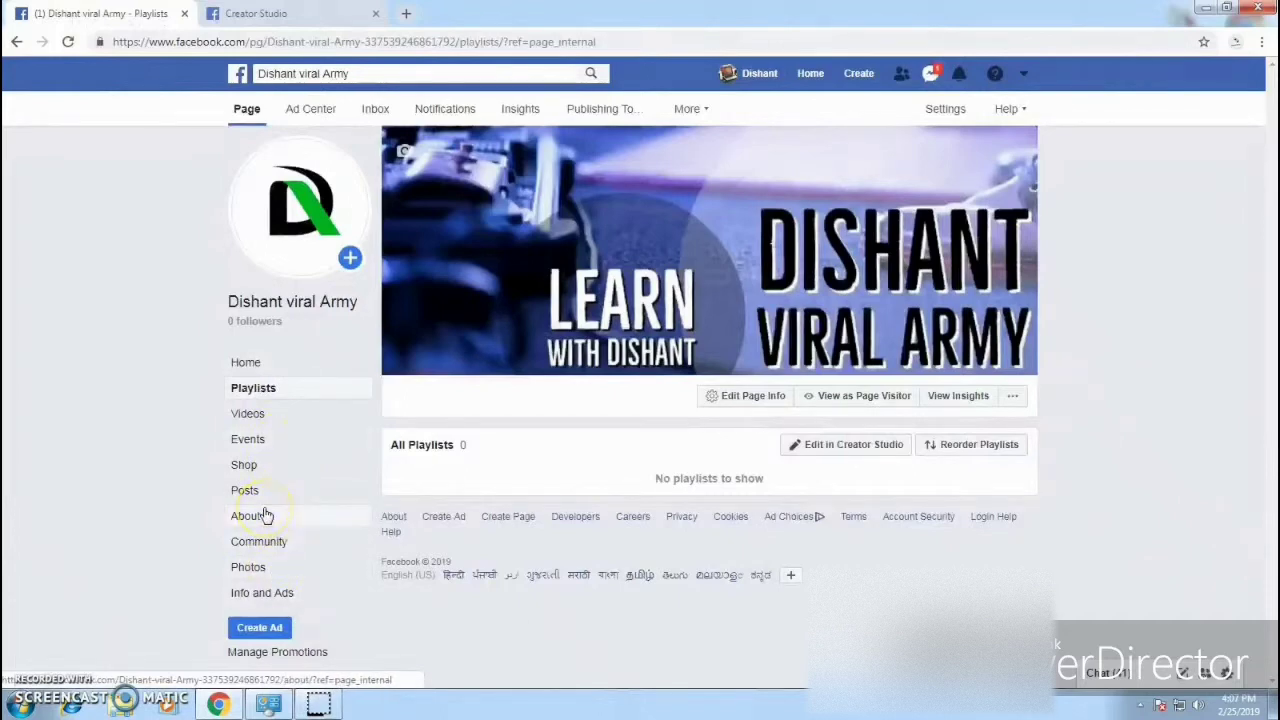
Step: In the About section, start a Page Story using the cover banner as its photo
left_click(264, 515)
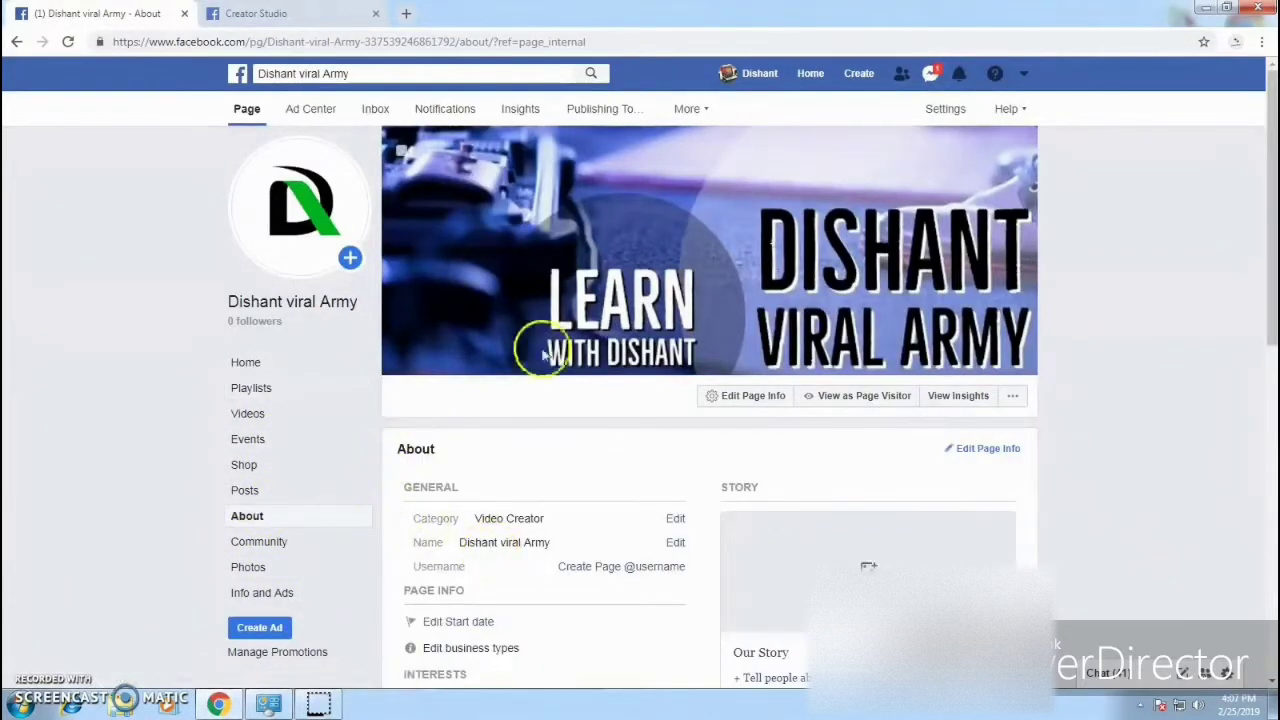
scroll(848, 480, "down", 2)
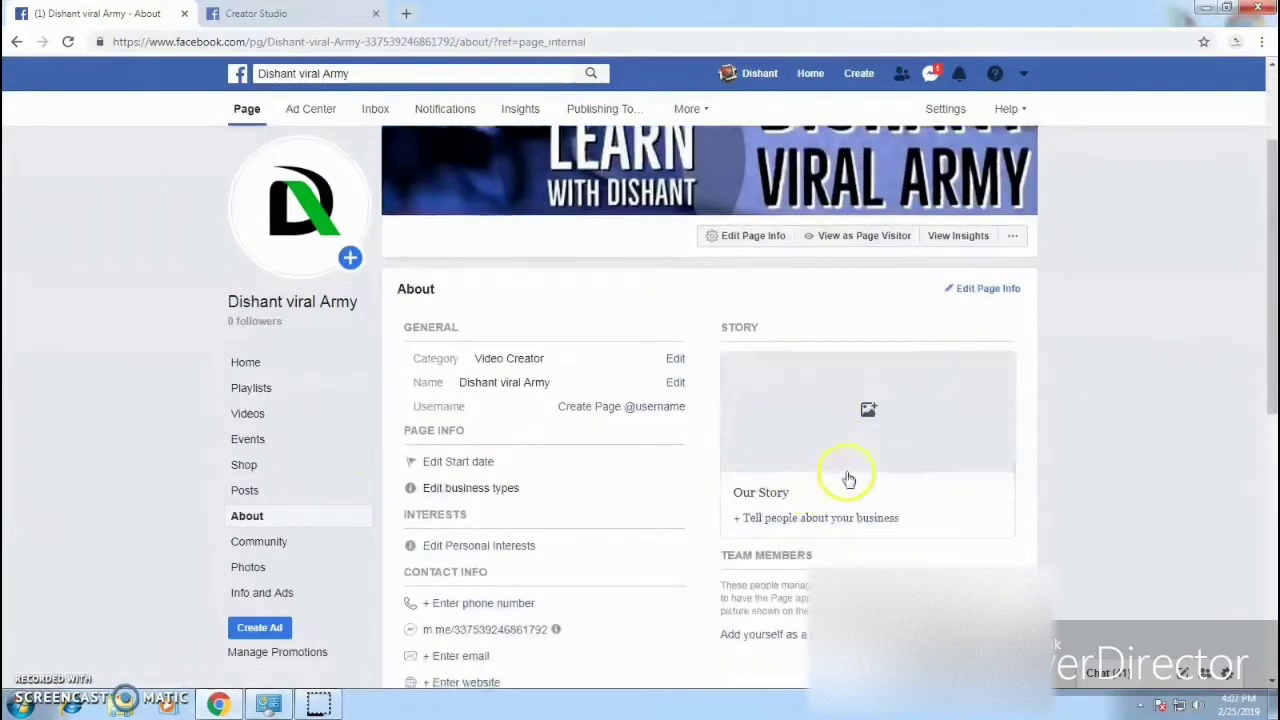
scroll(1009, 445, "down", 2)
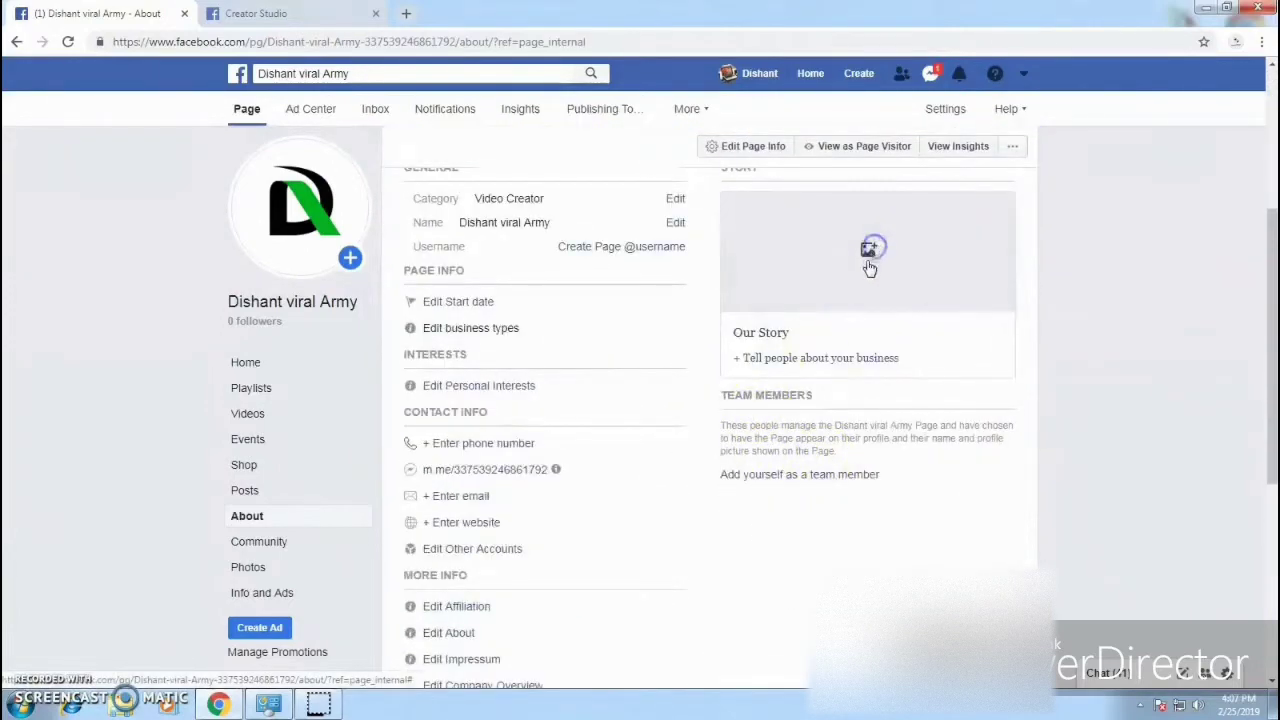
left_click(868, 250)
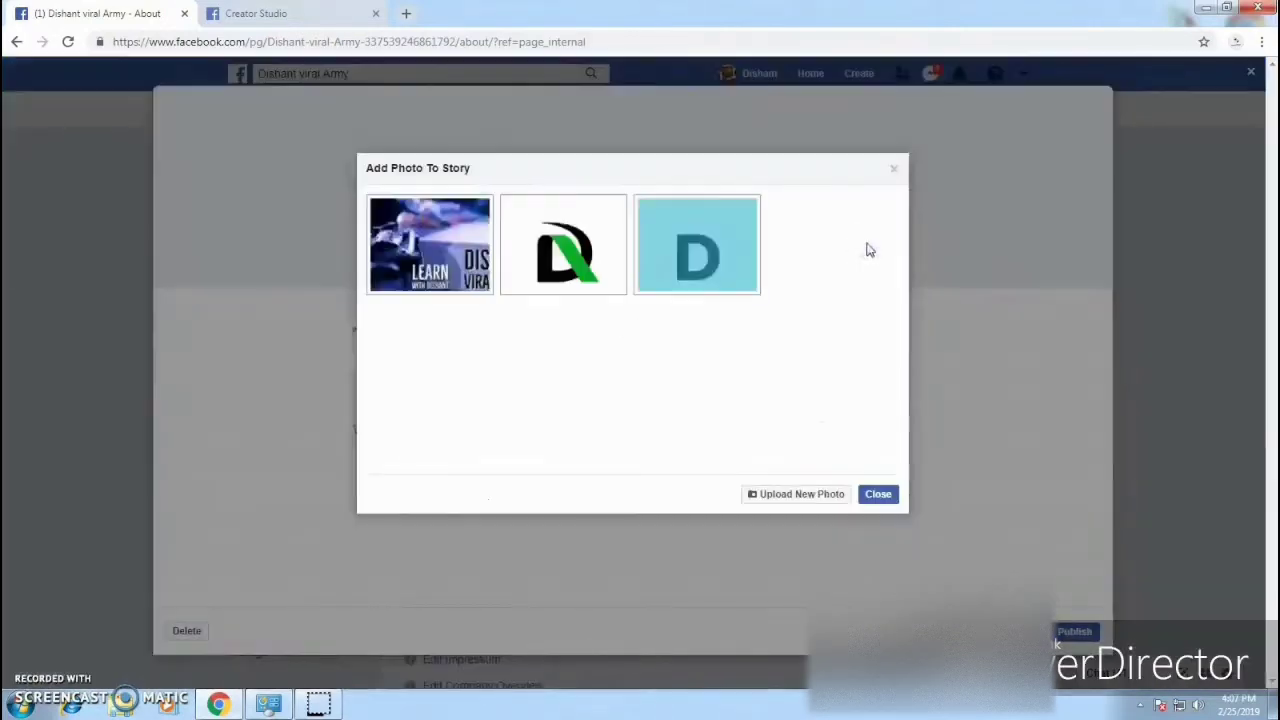
left_click(458, 282)
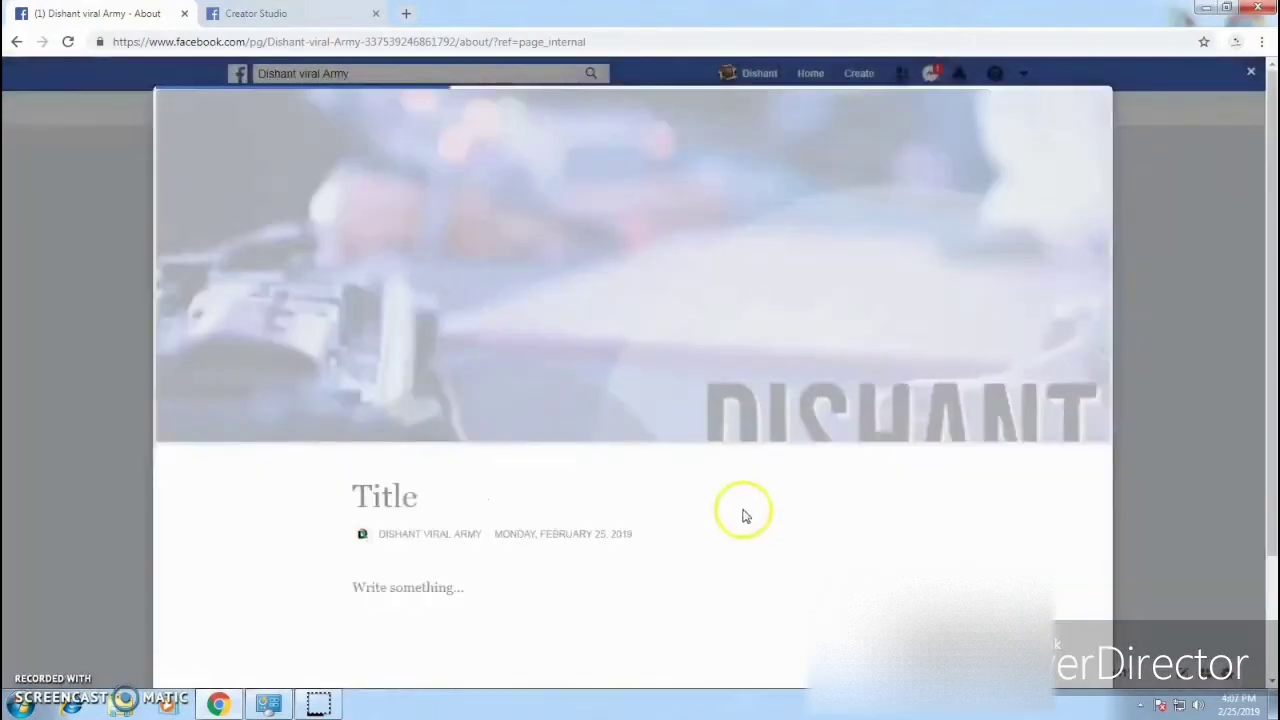
Step: Title the story 'Welcome to Dishant Viral Army', add 'this is facebook page of Dishant Viral Army', and publish
scroll(862, 352, "down", 3)
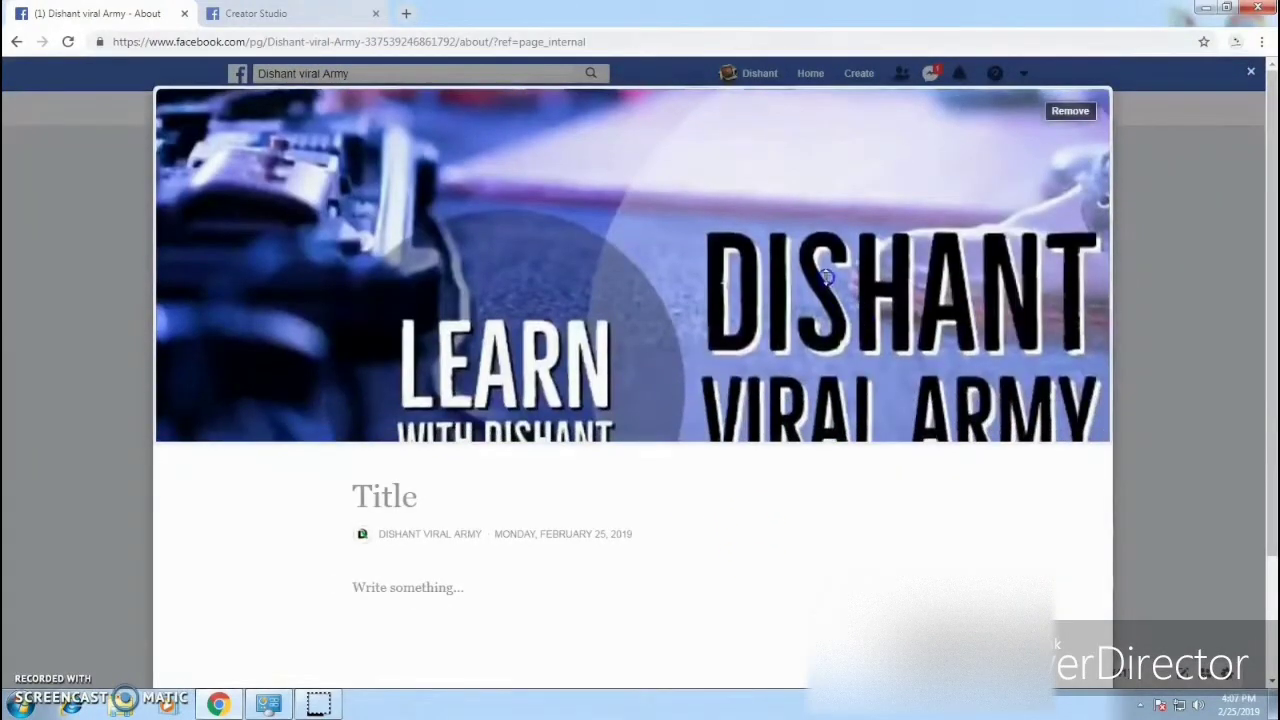
left_click(437, 498)
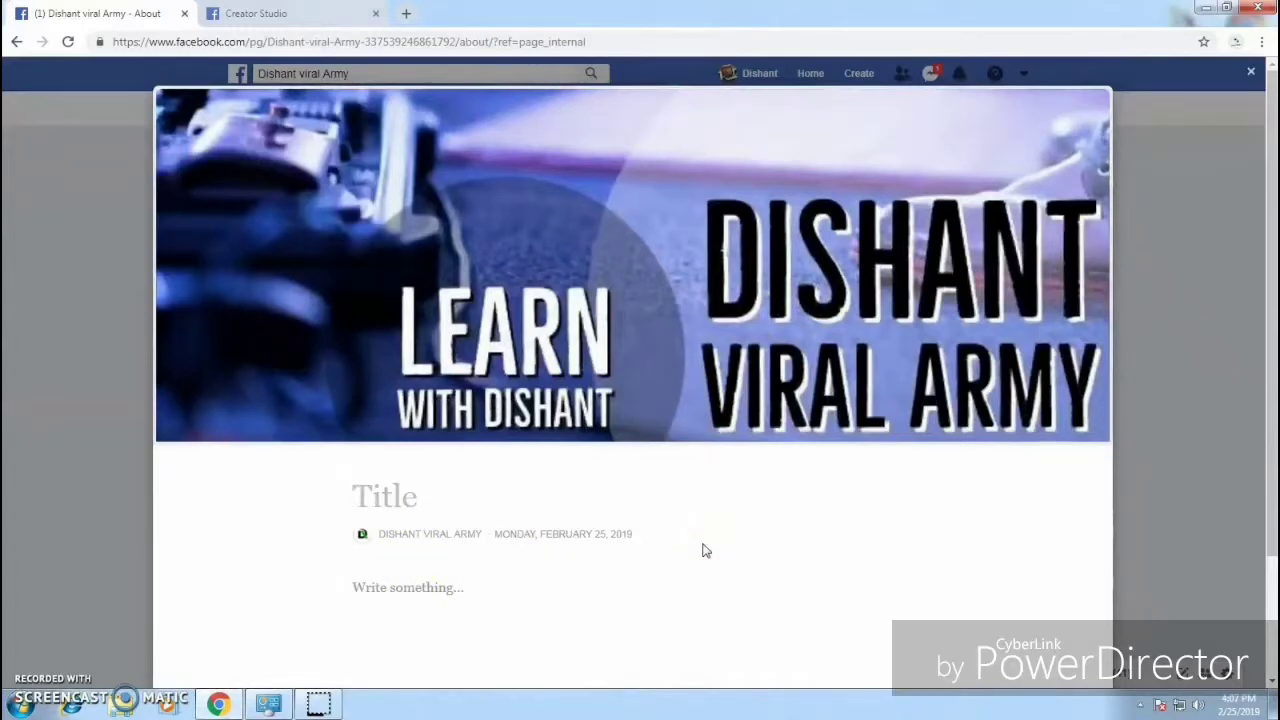
type("Welcome to")
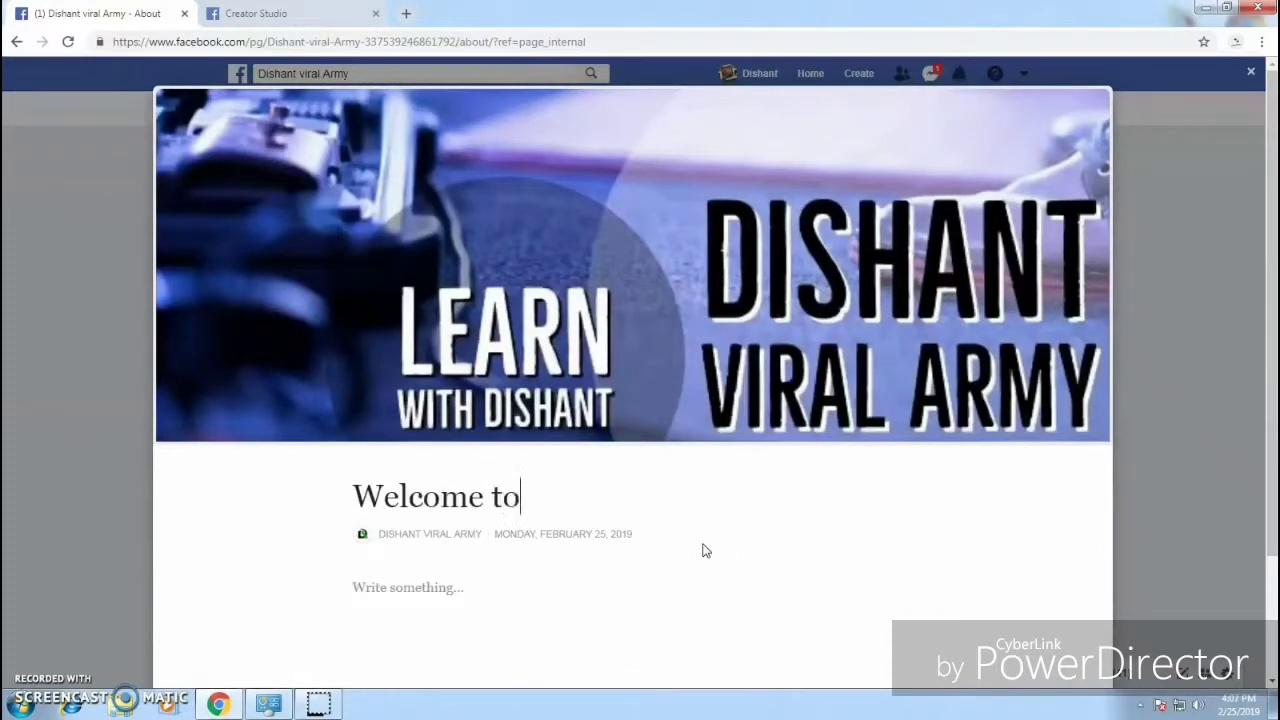
type("Dios")
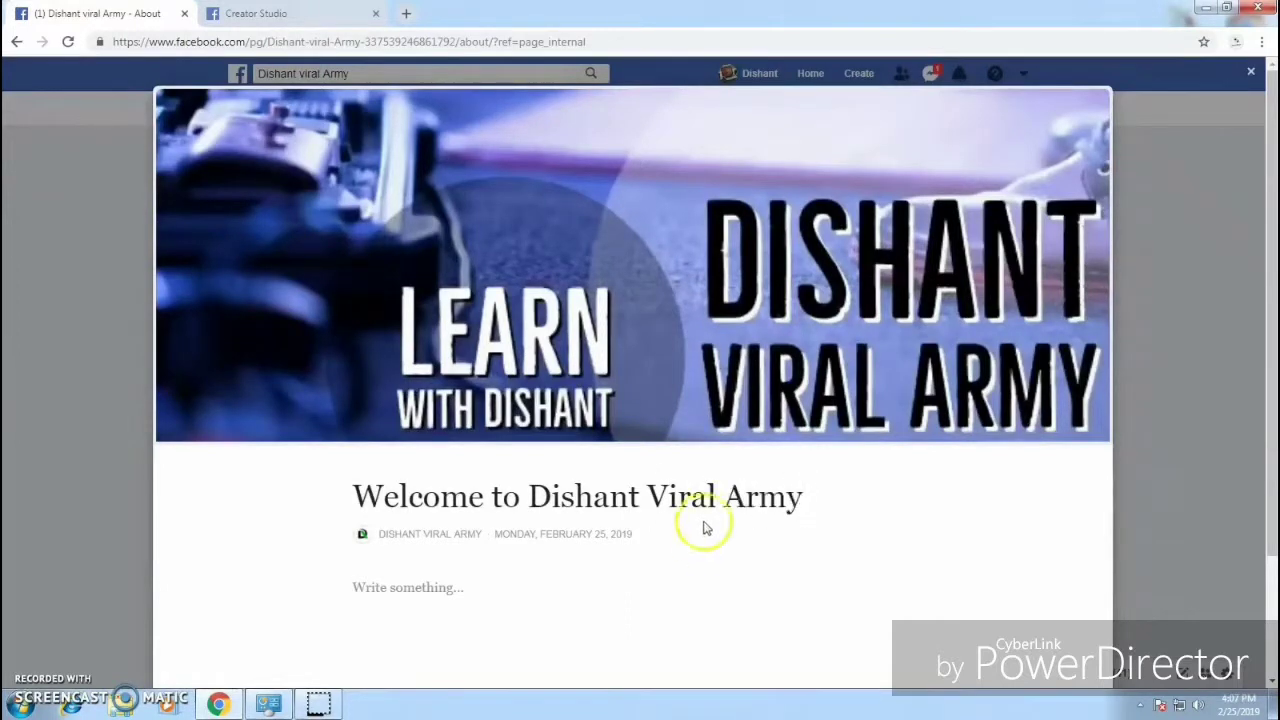
scroll(640, 628, "down", 2)
left_click(474, 443)
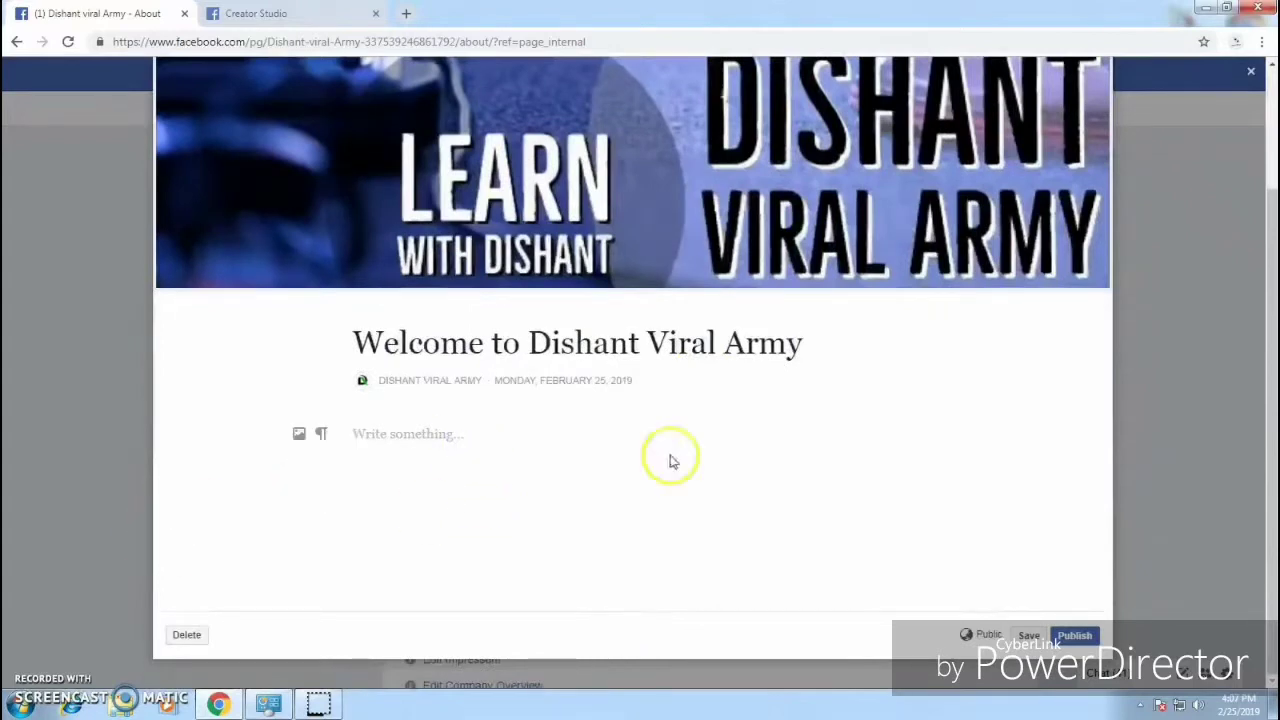
type("th")
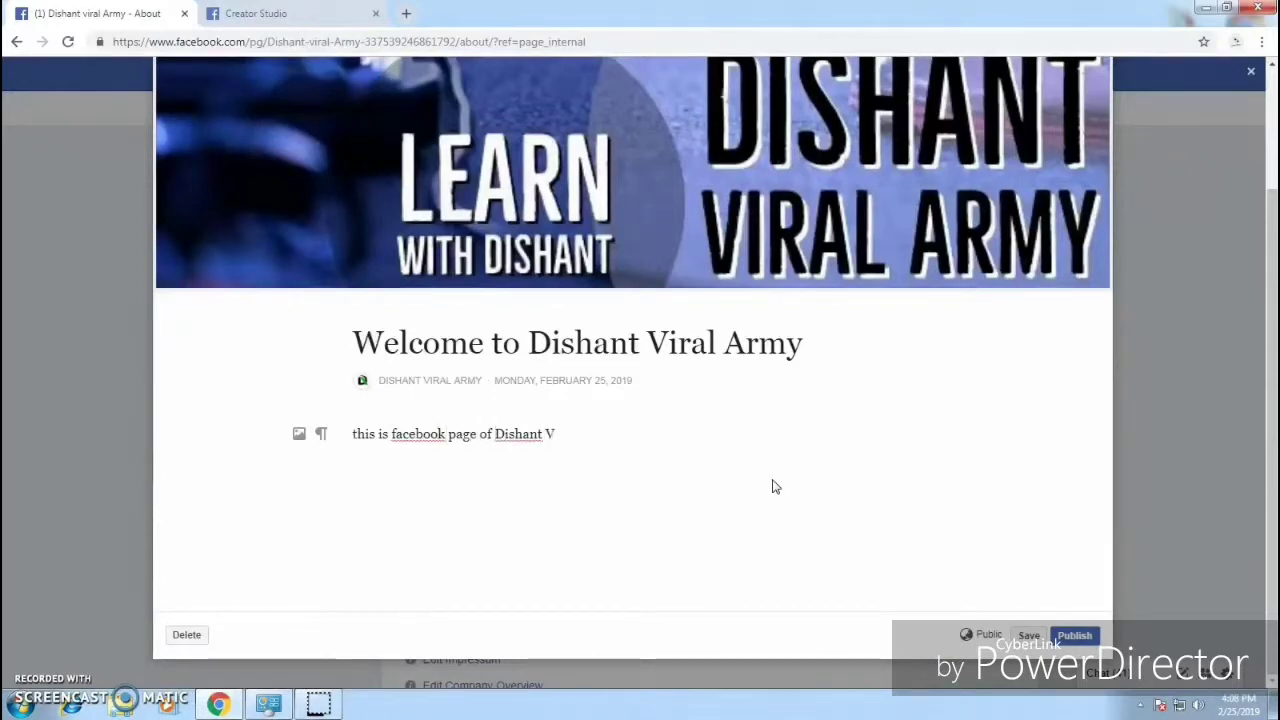
type("iral Army")
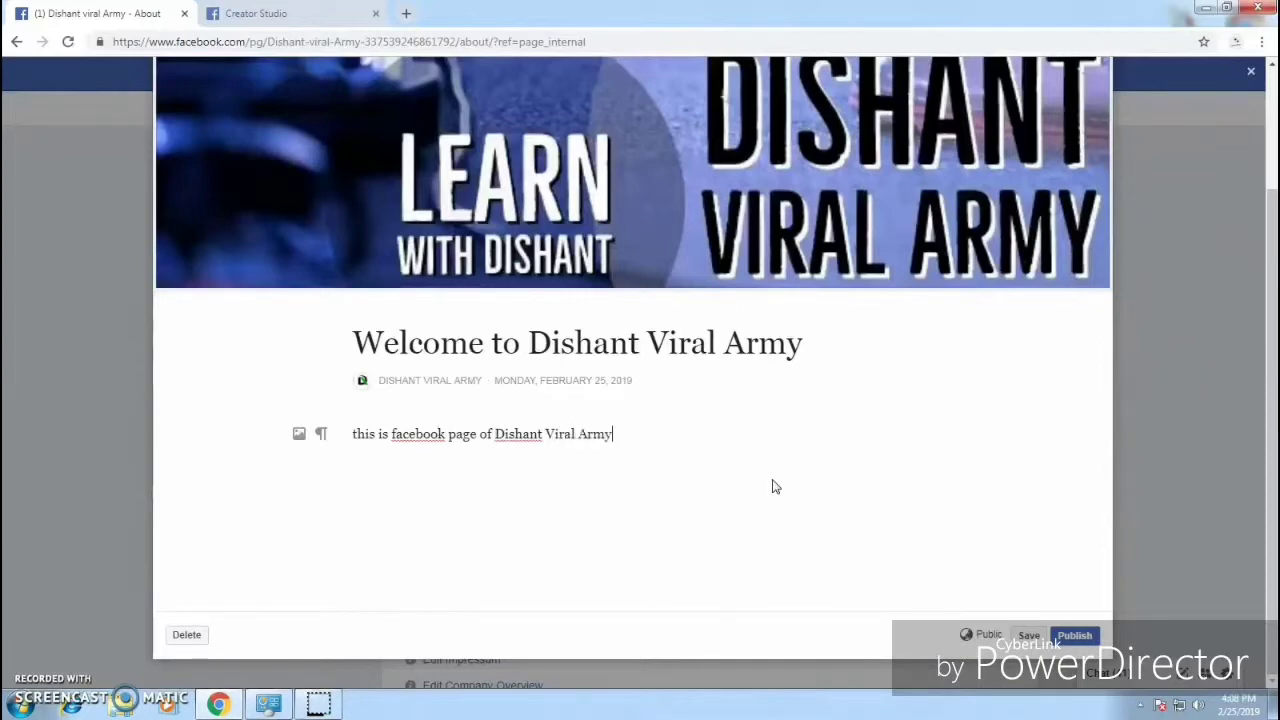
left_click(1075, 636)
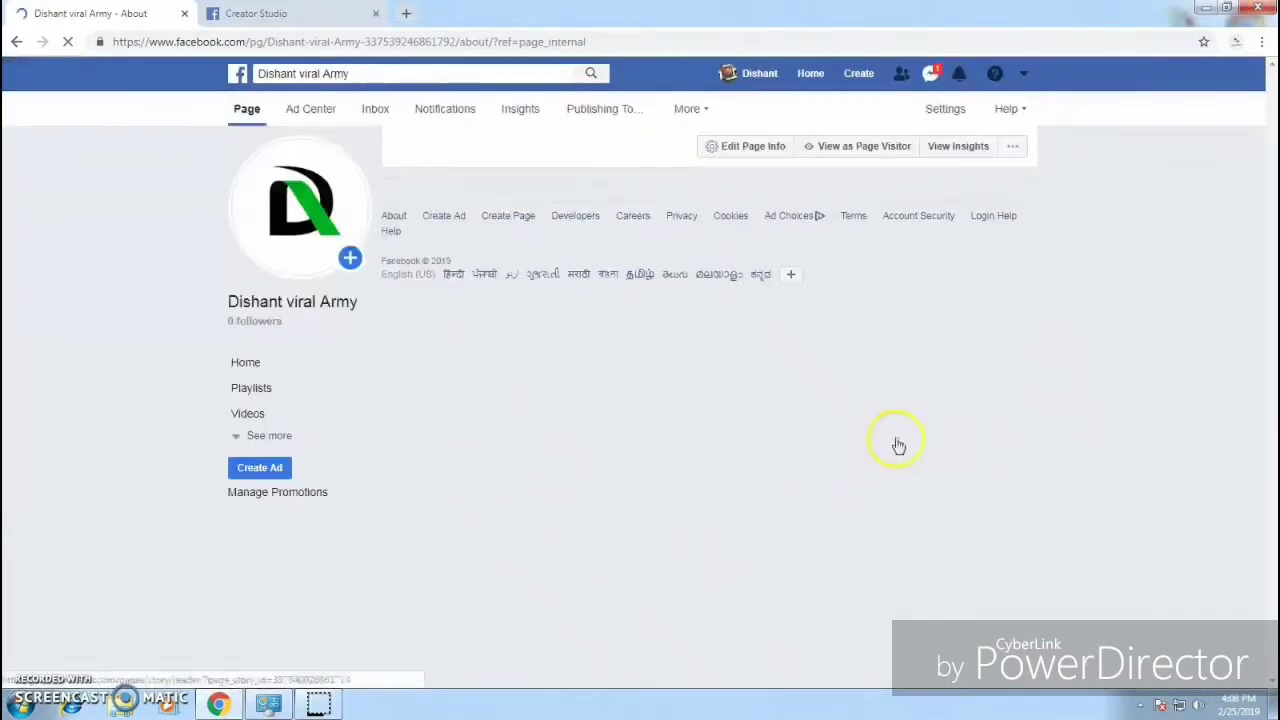
Step: Scroll the About section down to the published story and Video Creator category
scroll(909, 509, "down", 3)
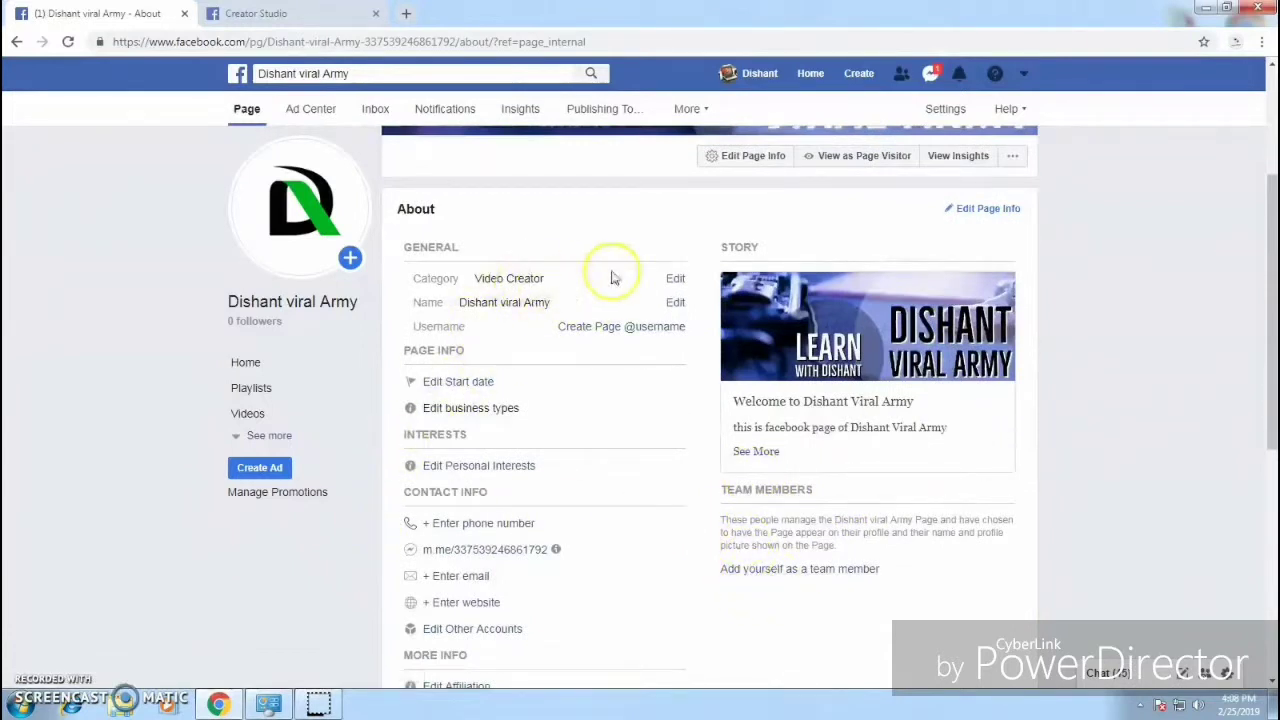
left_click_drag(489, 280, 549, 280)
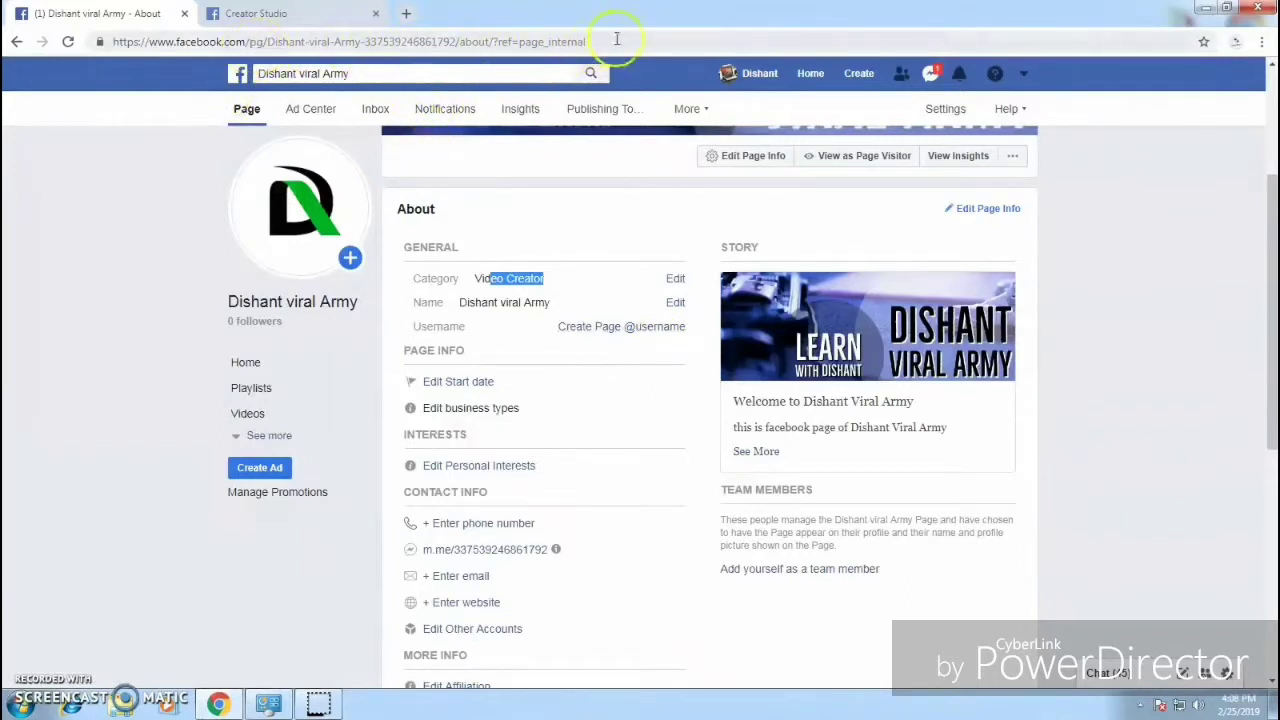
Step: Try to claim the username DishantViralArmy, then dismiss the 'Username Isn't Available' error
left_click(610, 330)
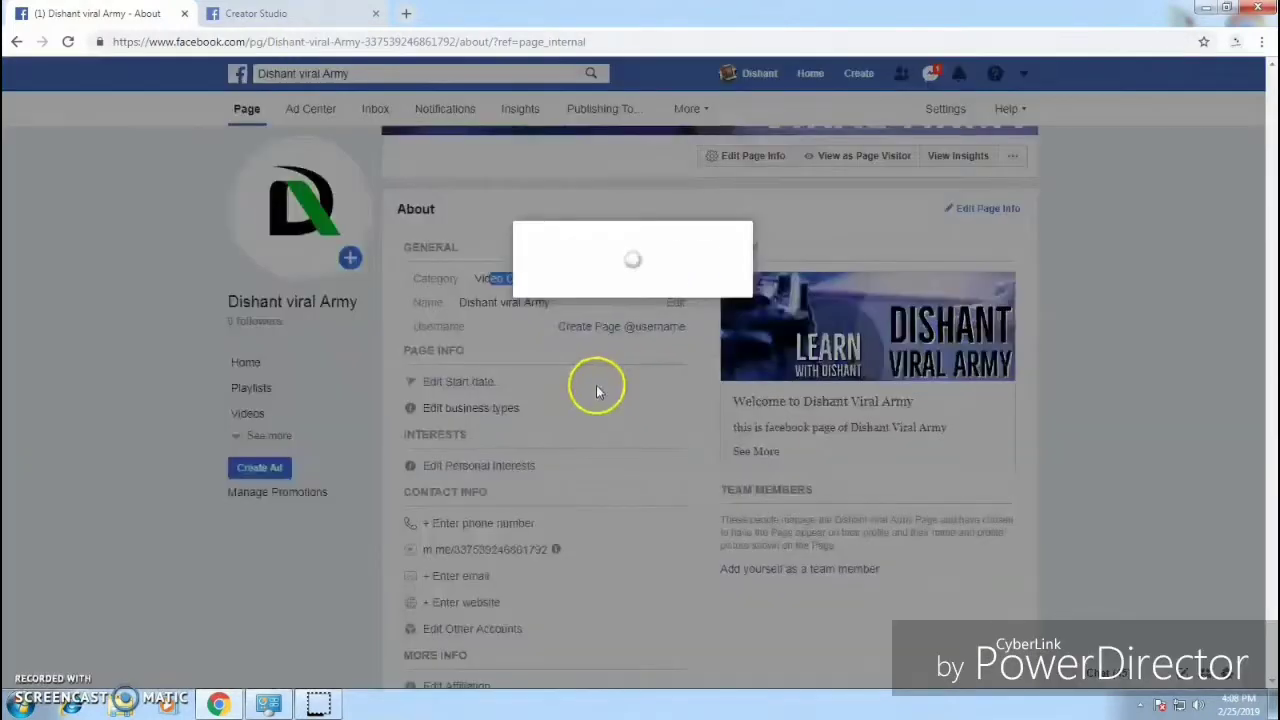
left_click(480, 386)
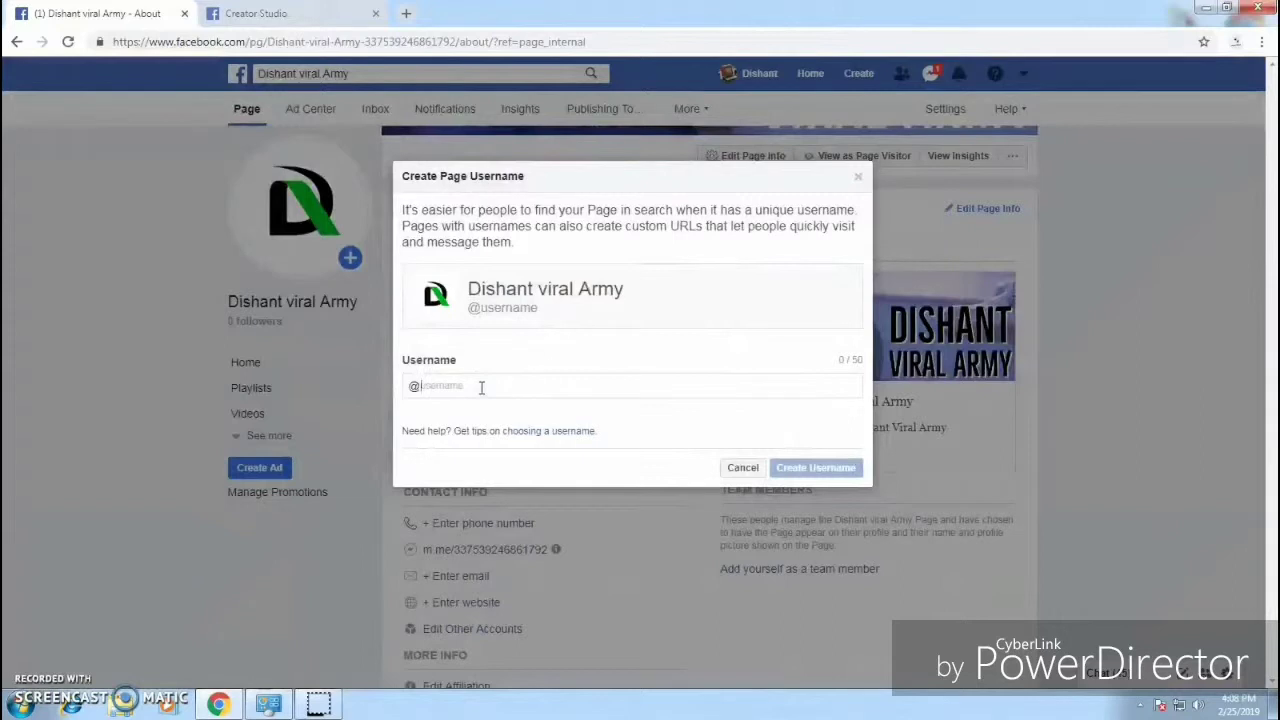
type("DishantVira")
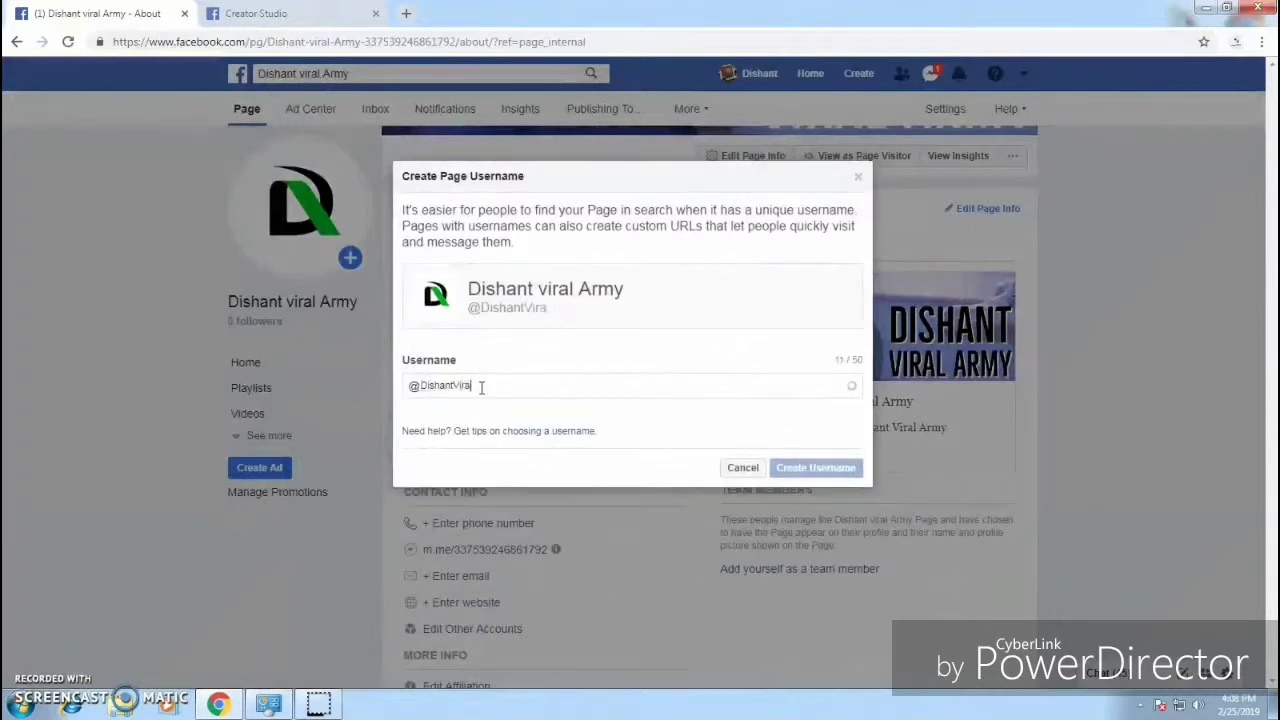
type("lArmy")
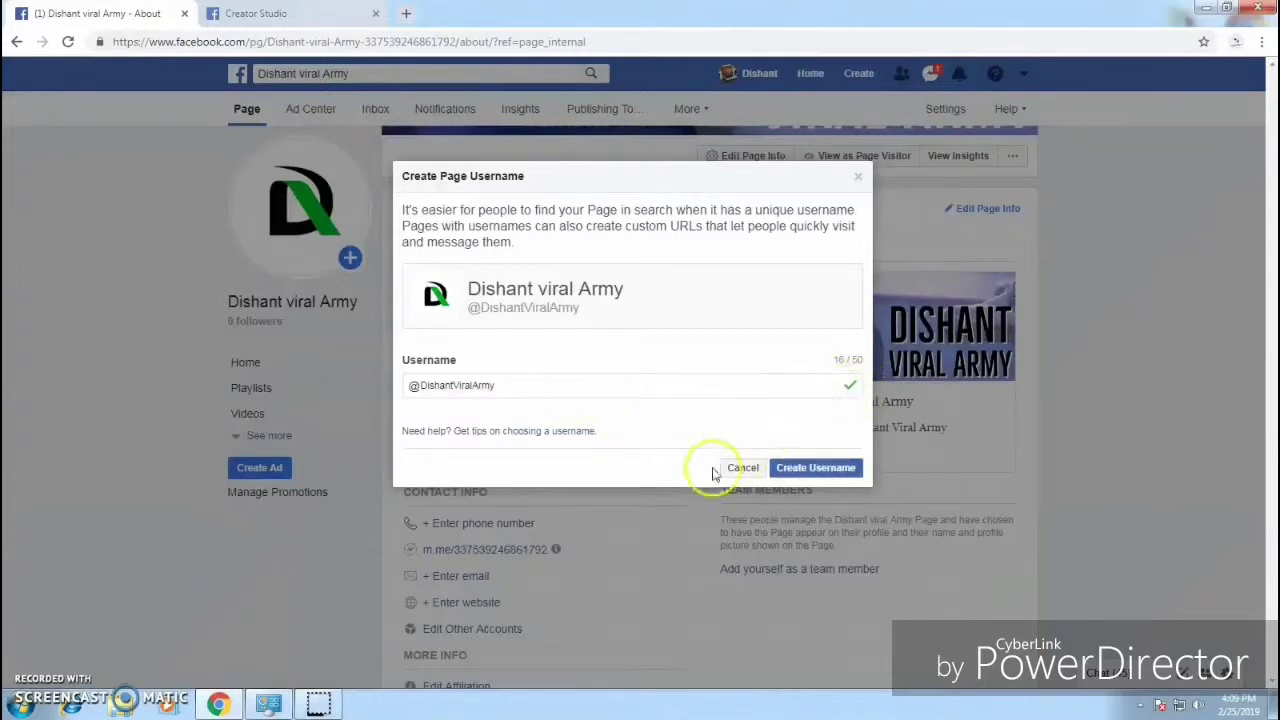
left_click(835, 468)
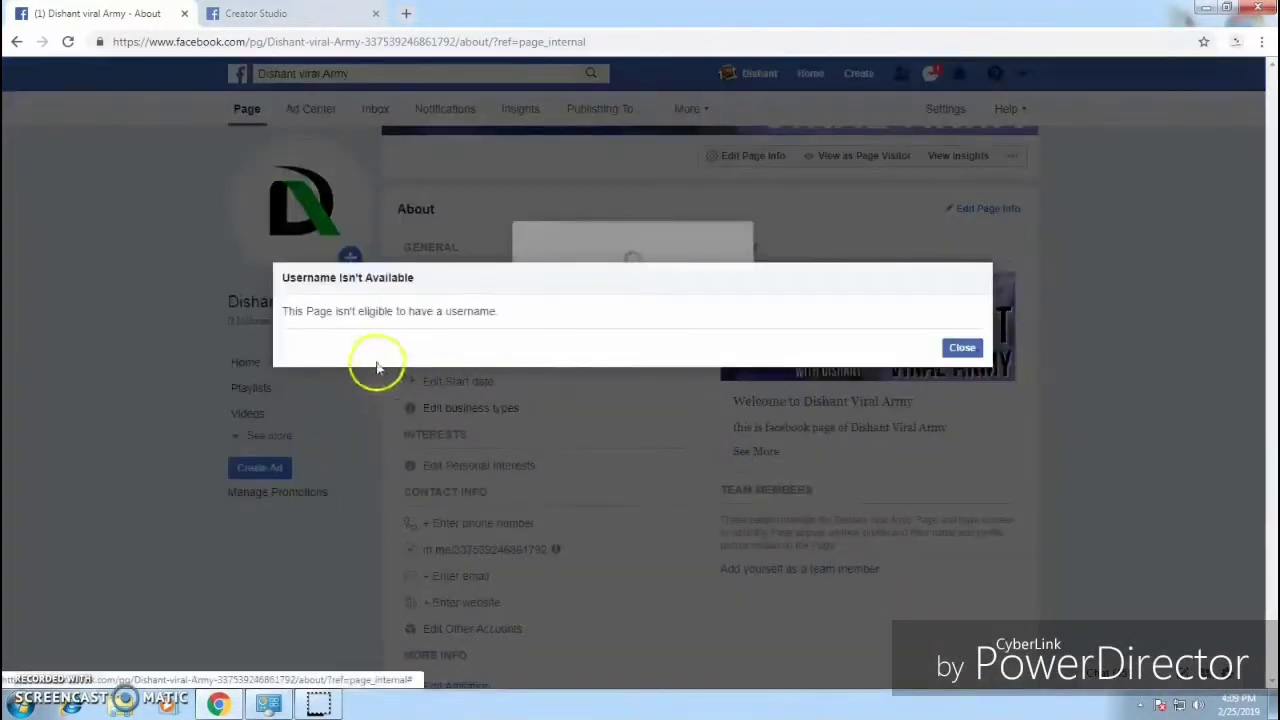
left_click_drag(312, 313, 489, 313)
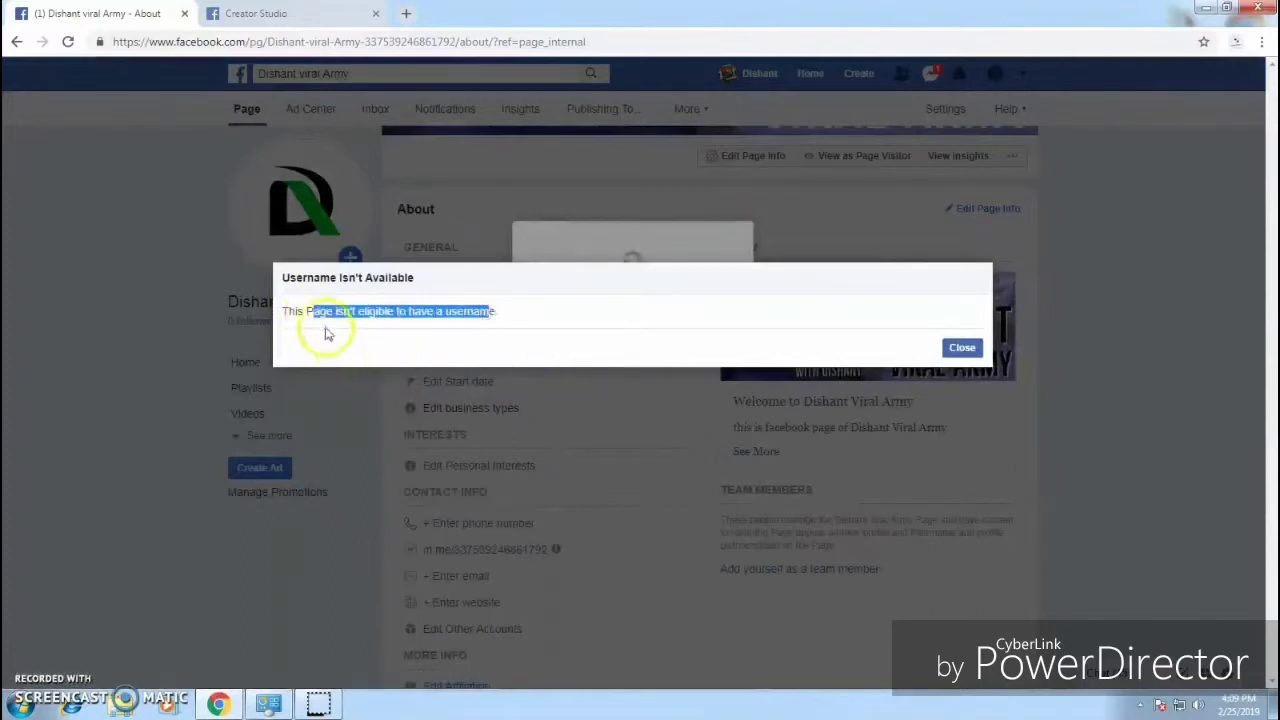
left_click_drag(285, 311, 399, 318)
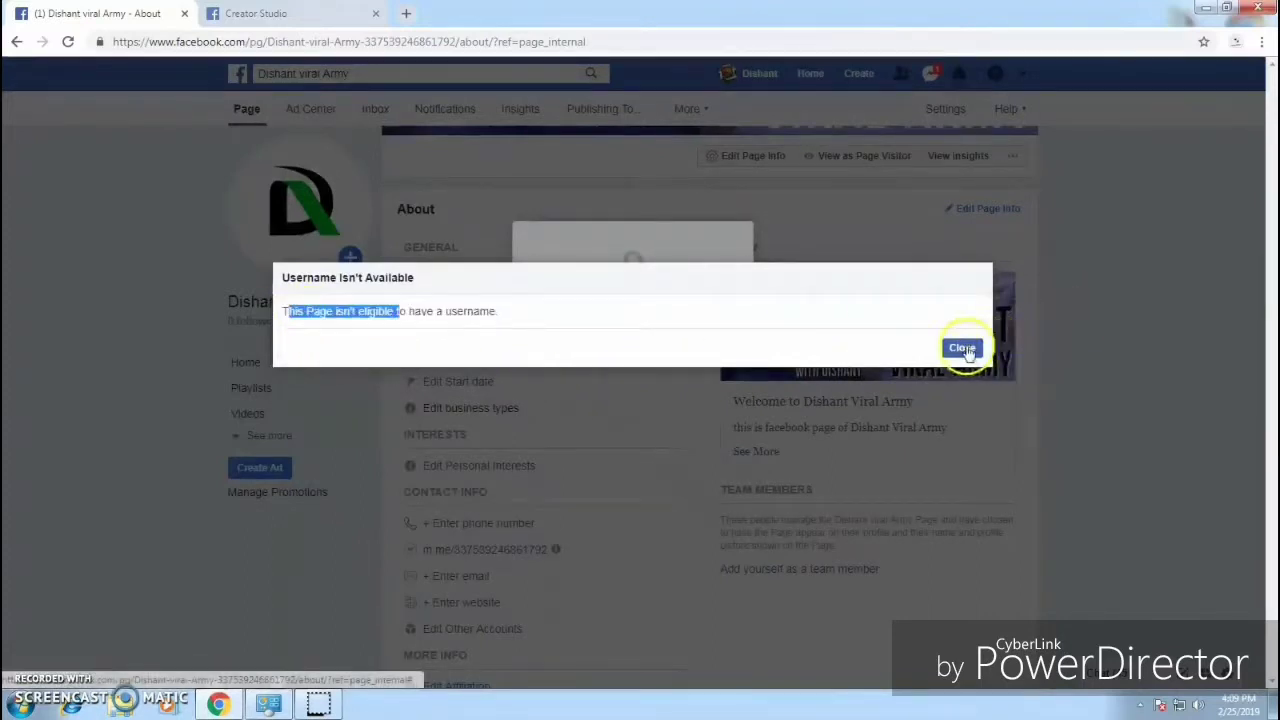
left_click(962, 348)
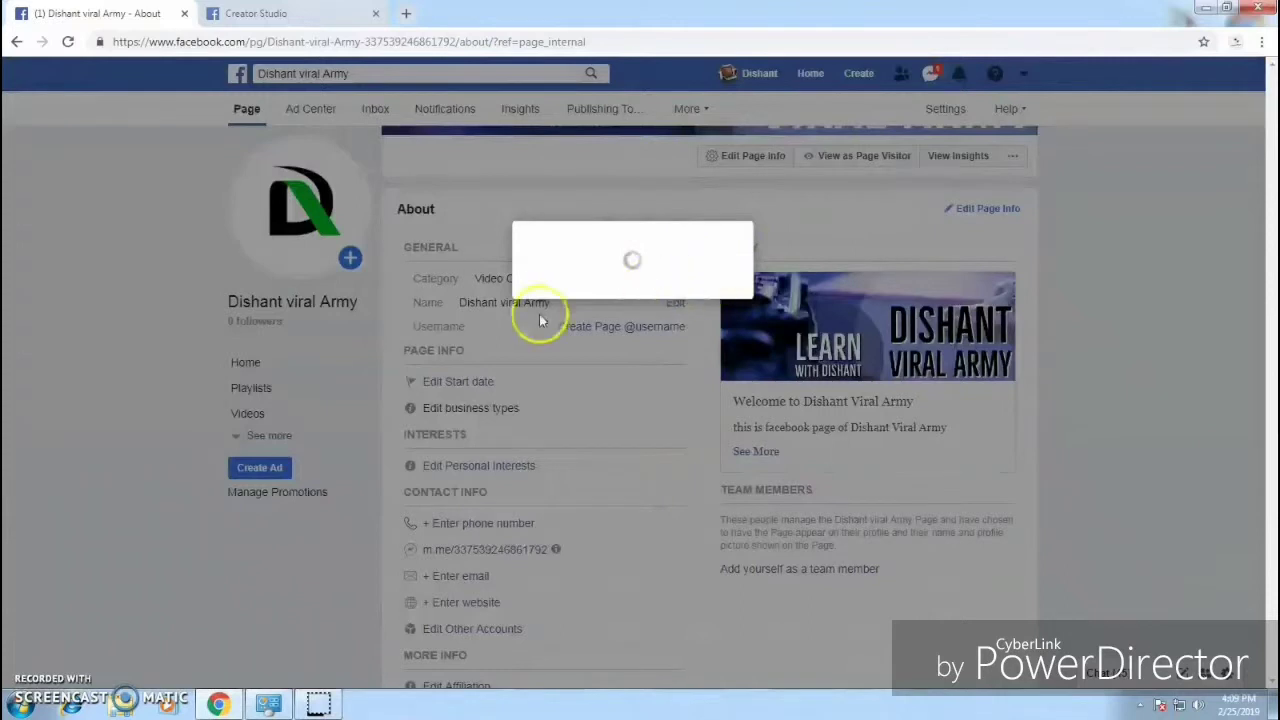
left_click(68, 43)
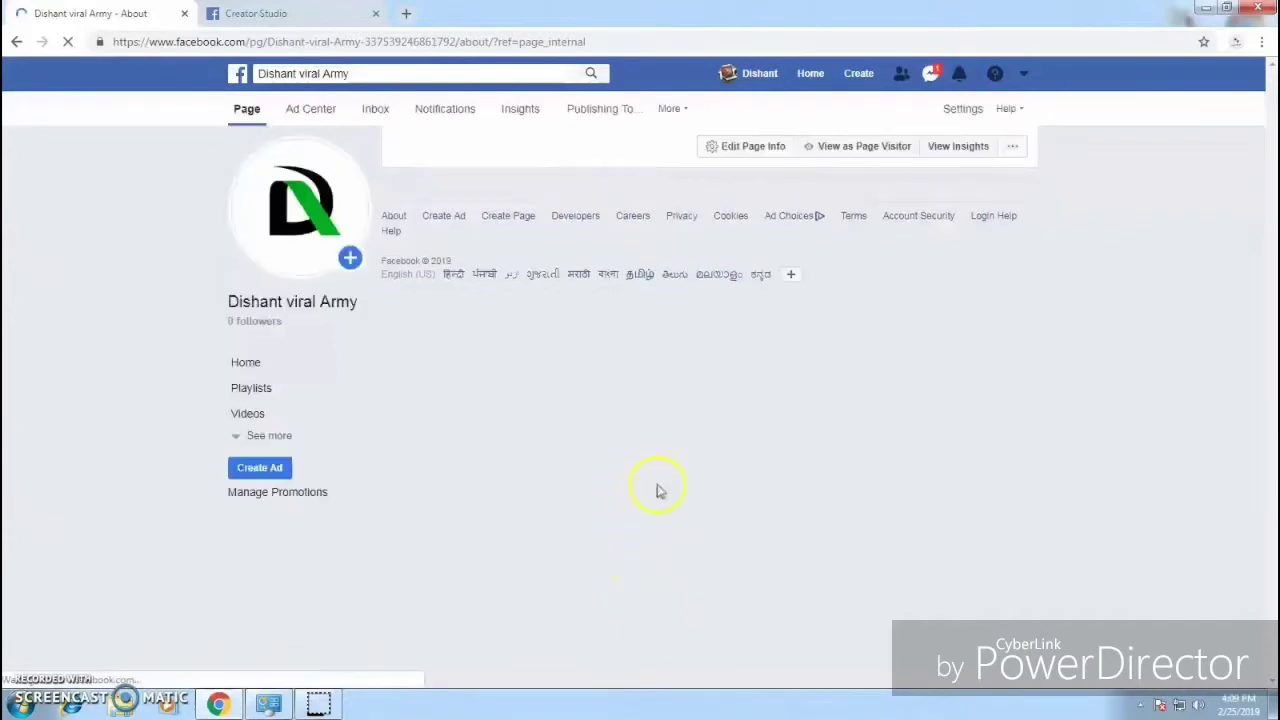
scroll(949, 468, "down", 3)
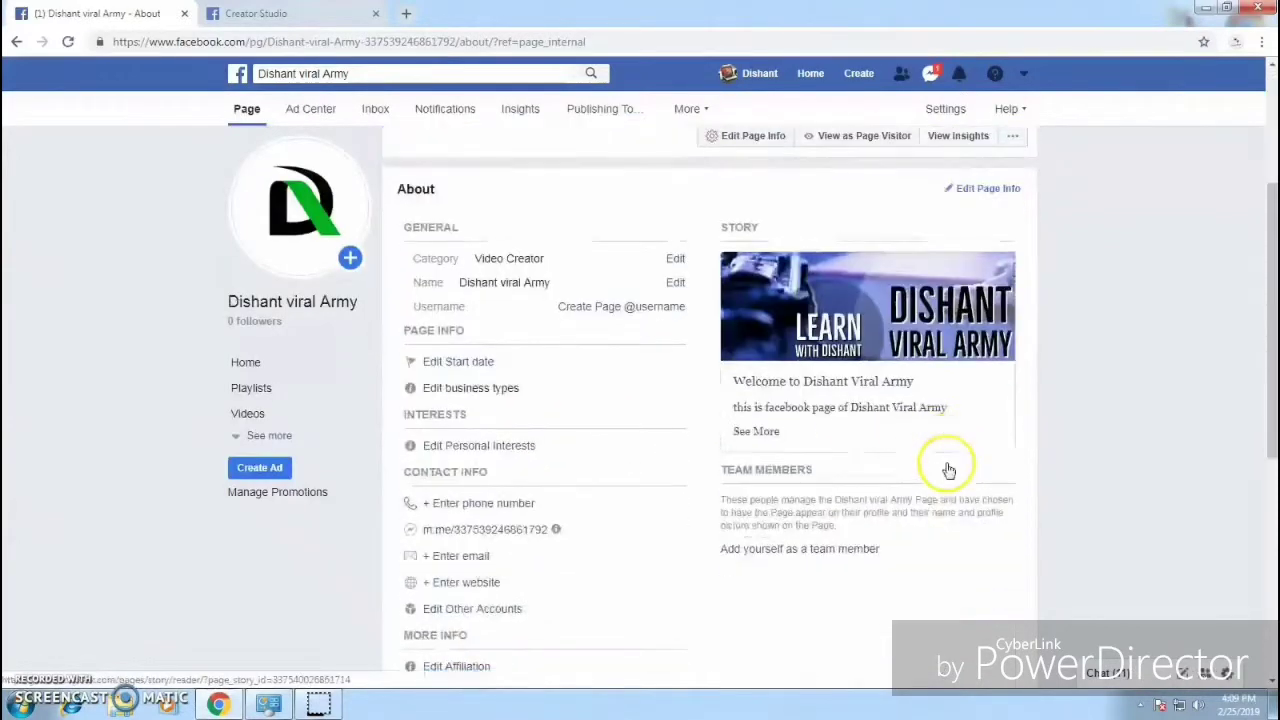
scroll(940, 470, "down", 2)
scroll(590, 305, "up", 2)
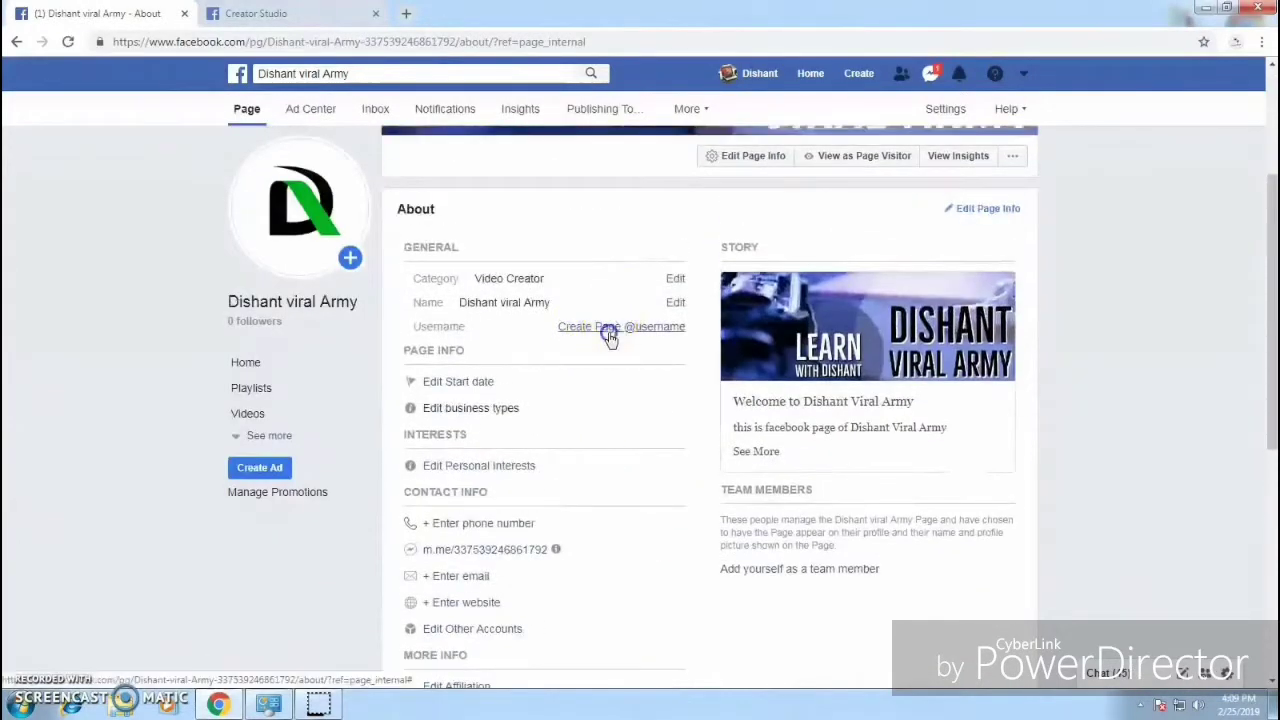
left_click(610, 336)
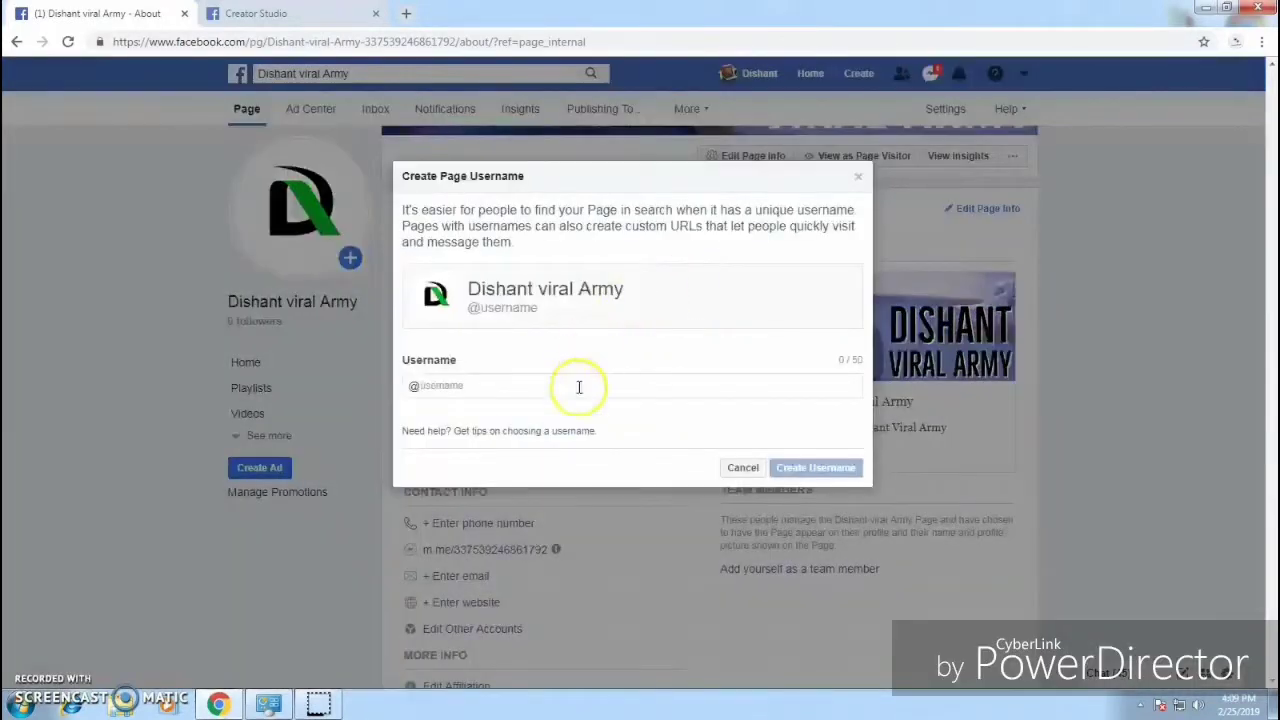
type("varmy")
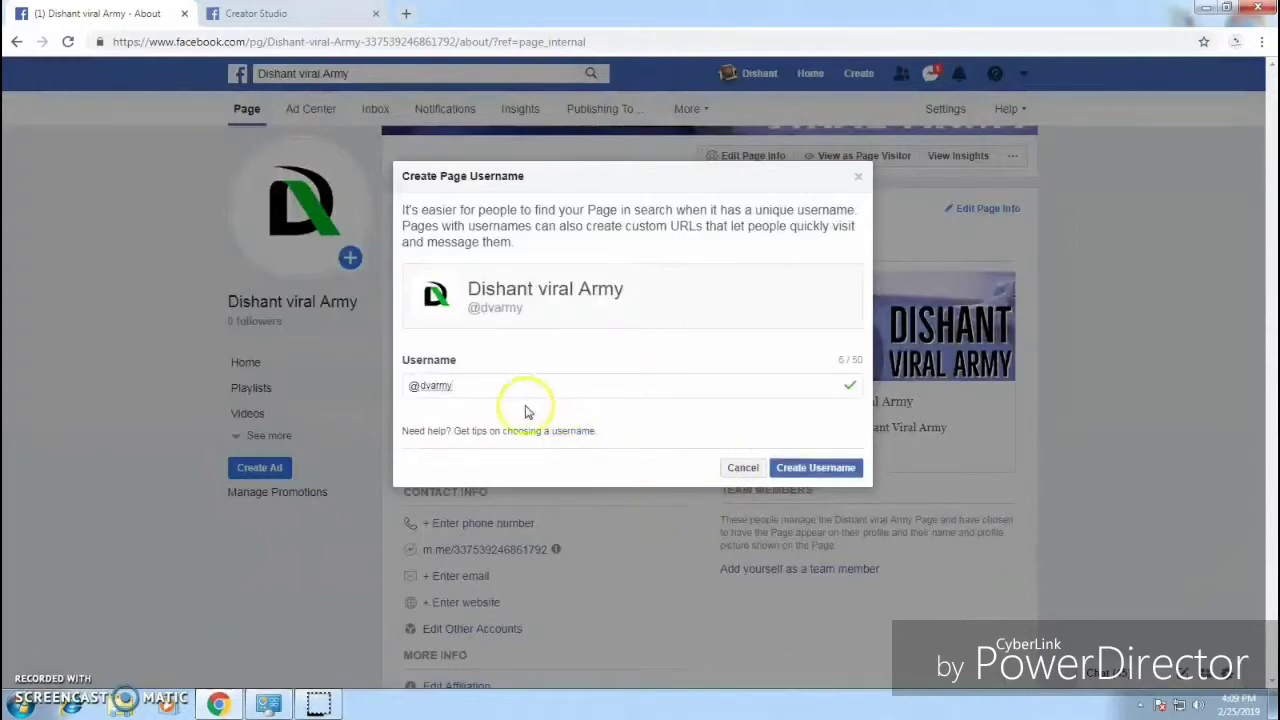
left_click(818, 468)
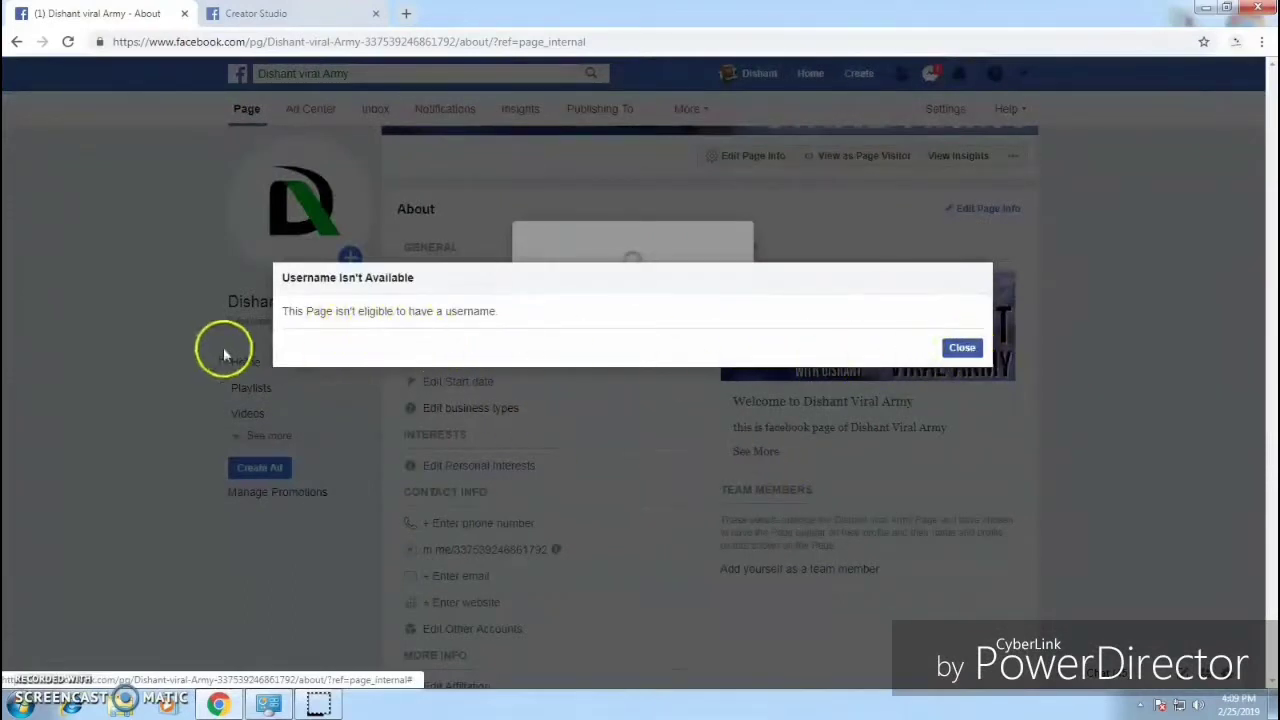
left_click_drag(314, 312, 481, 311)
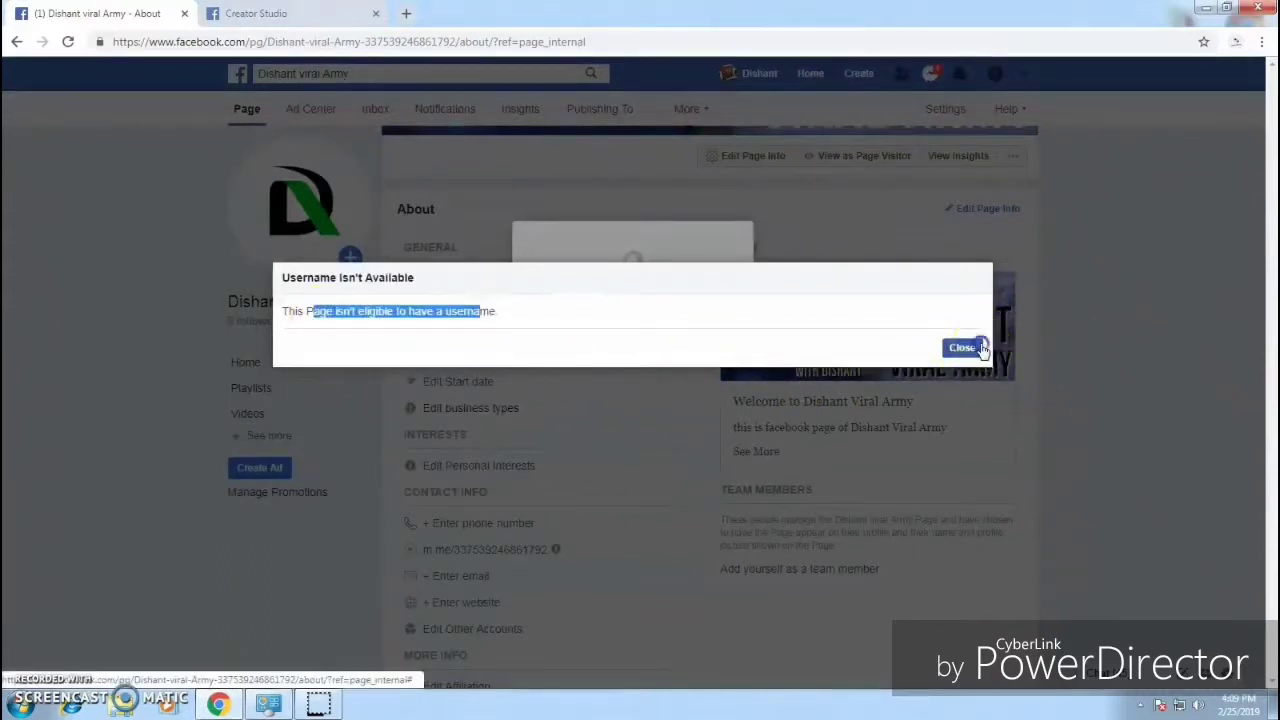
left_click(963, 347)
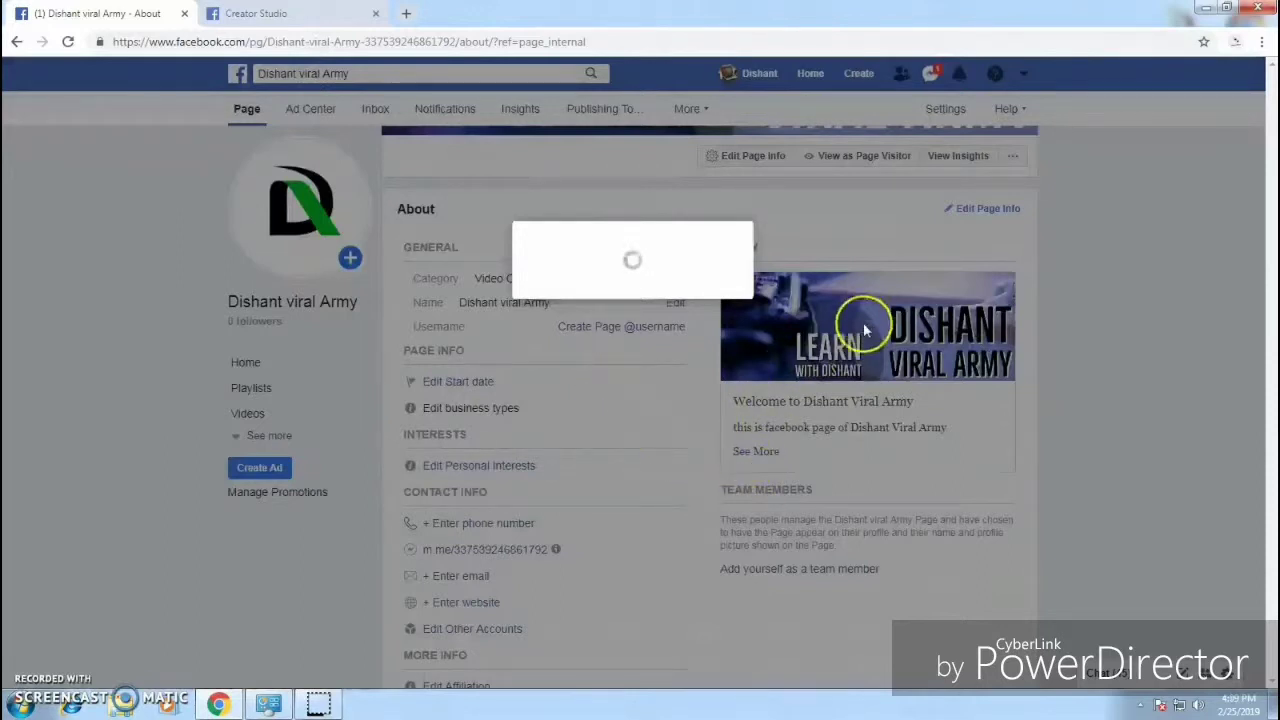
left_click(434, 518)
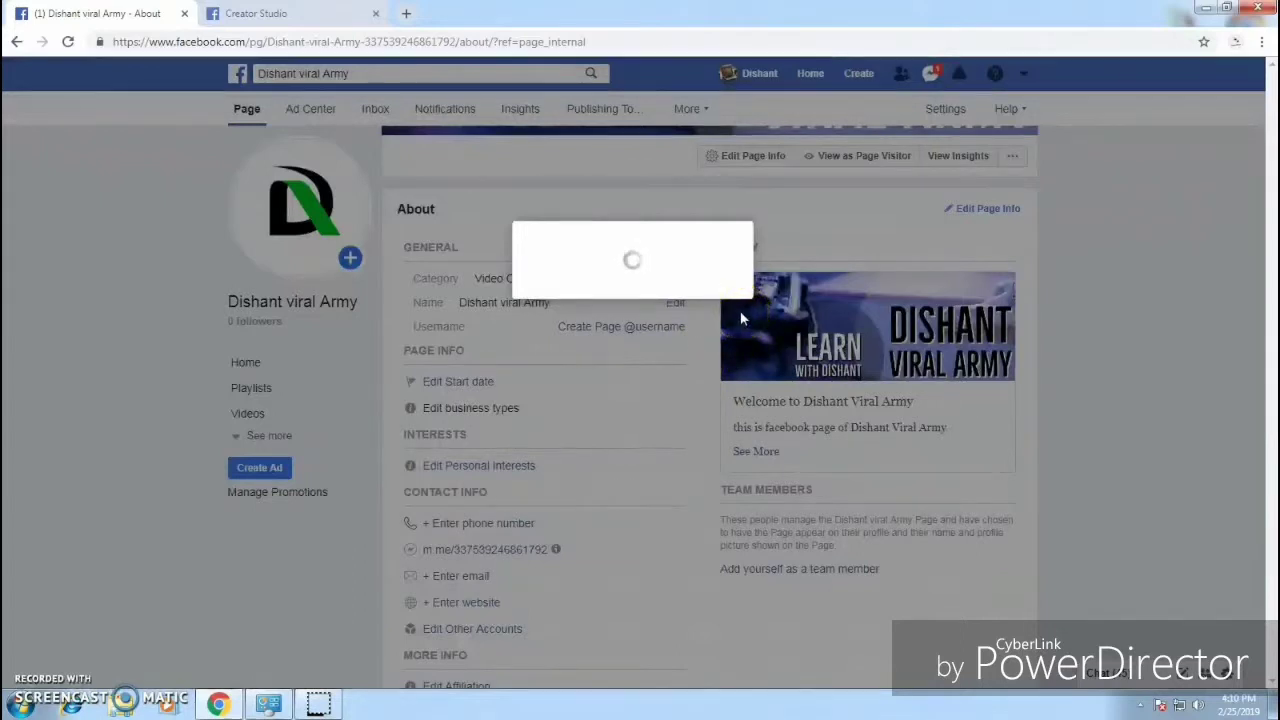
Step: Reload the stuck page, then enter and save the business phone number under Contact Info
left_click(70, 41)
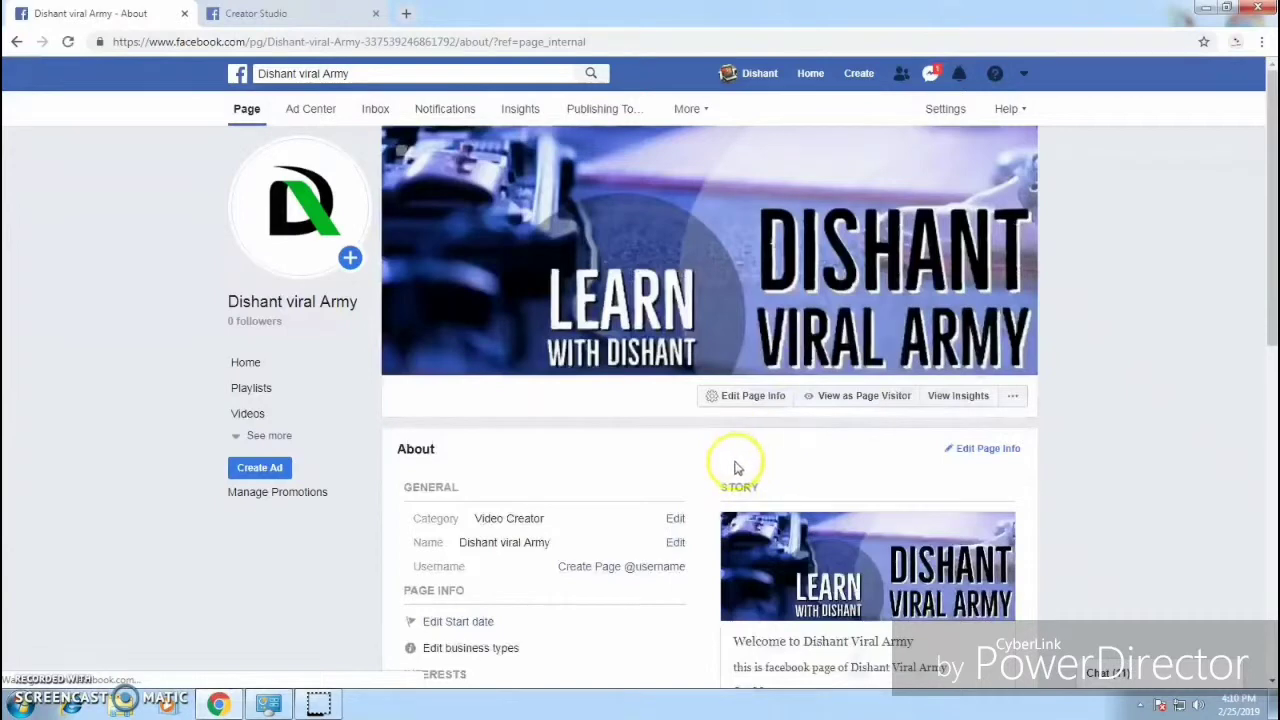
scroll(997, 440, "down", 4)
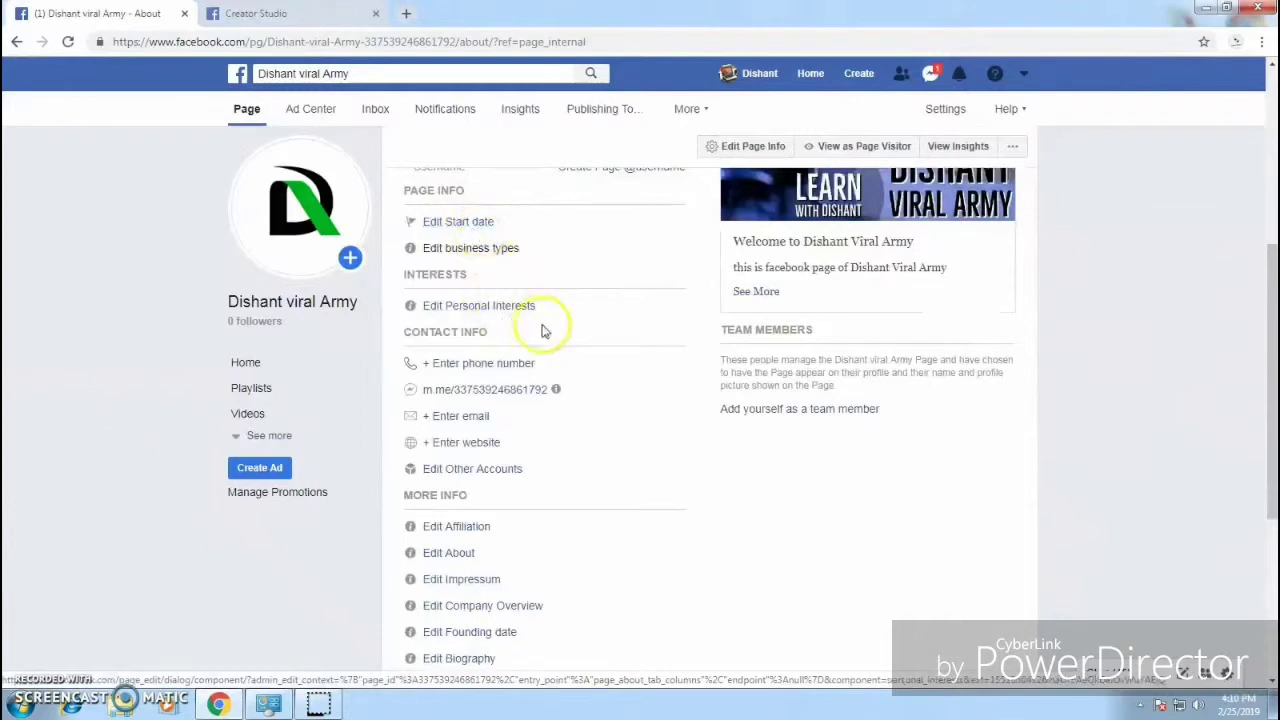
scroll(573, 339, "down", 1)
scroll(573, 339, "down", 1)
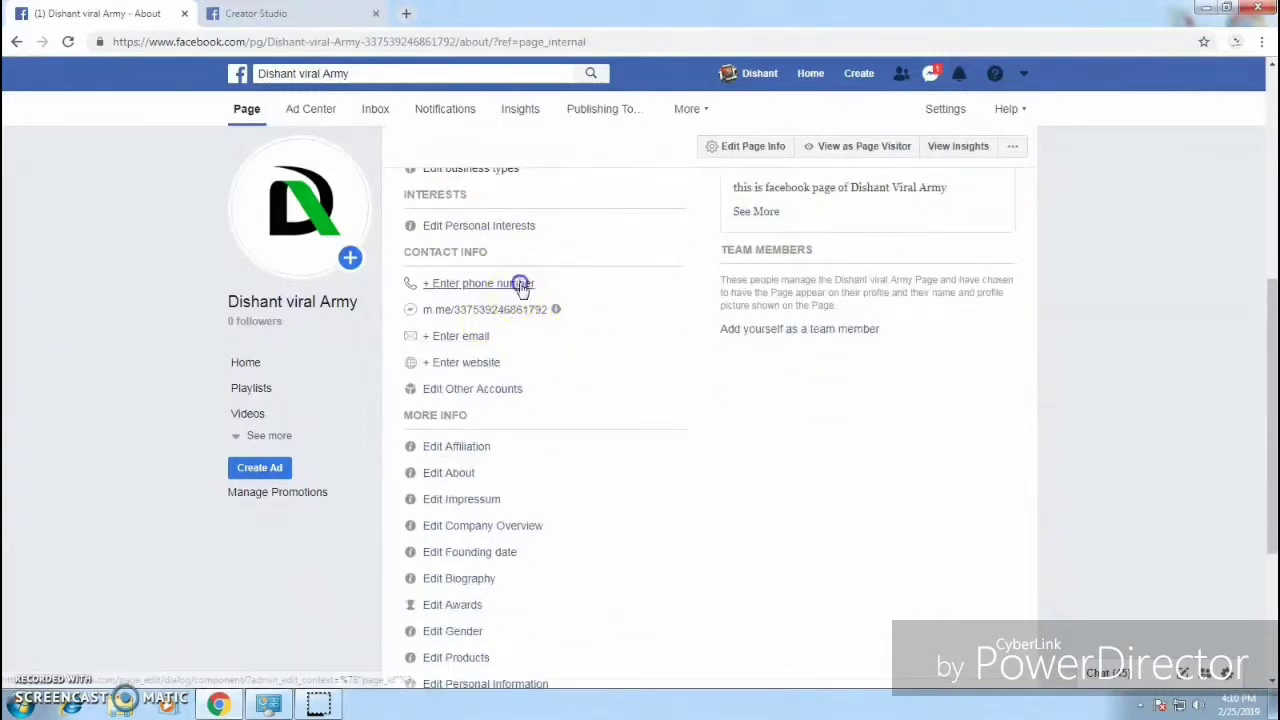
left_click(518, 285)
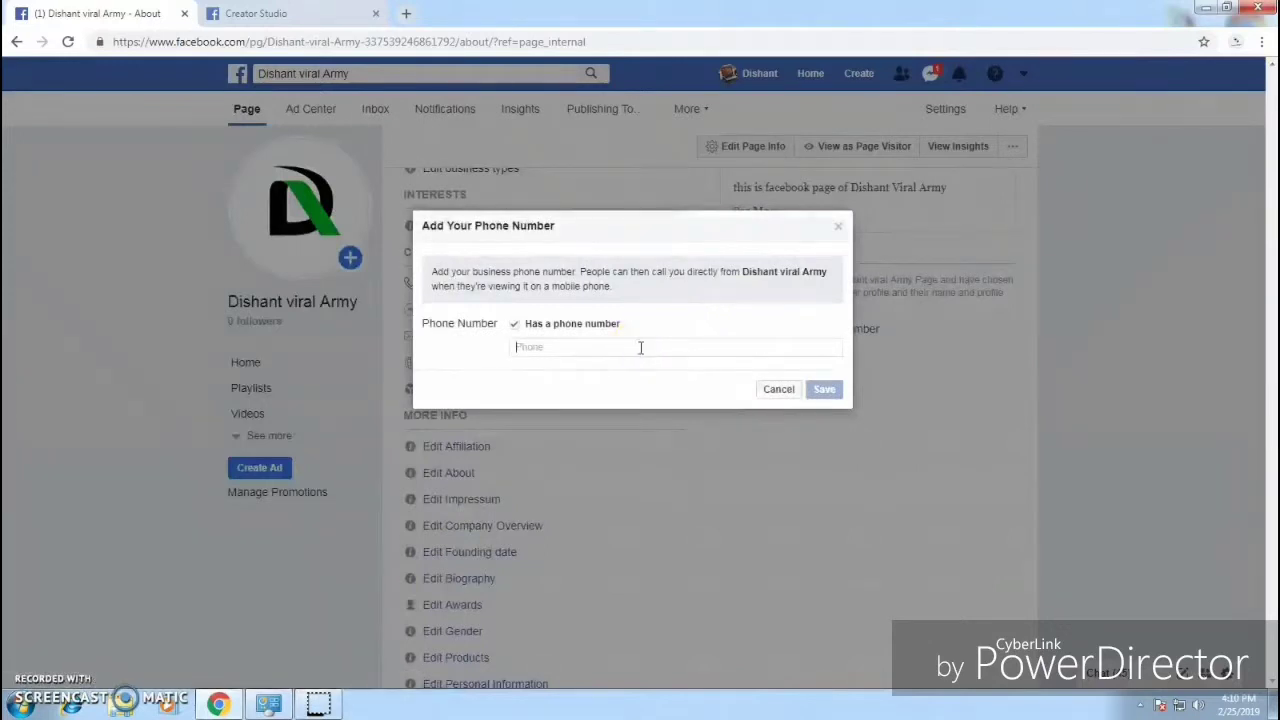
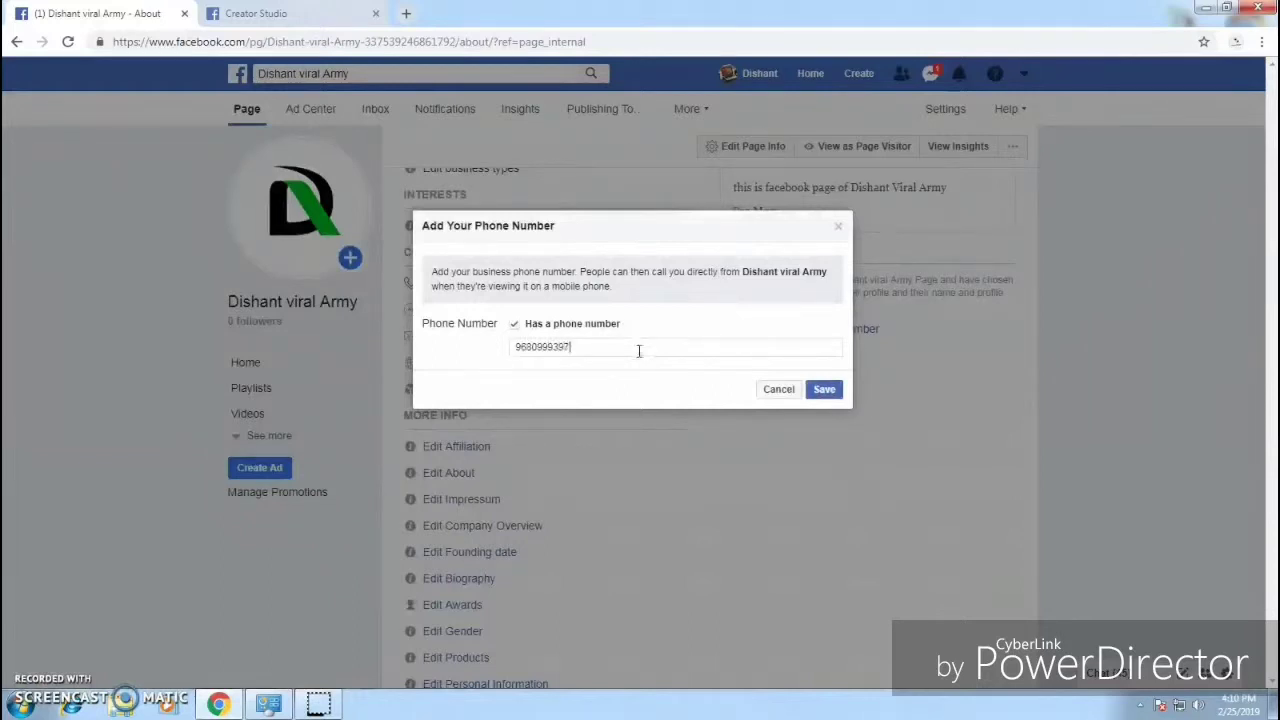
left_click(824, 389)
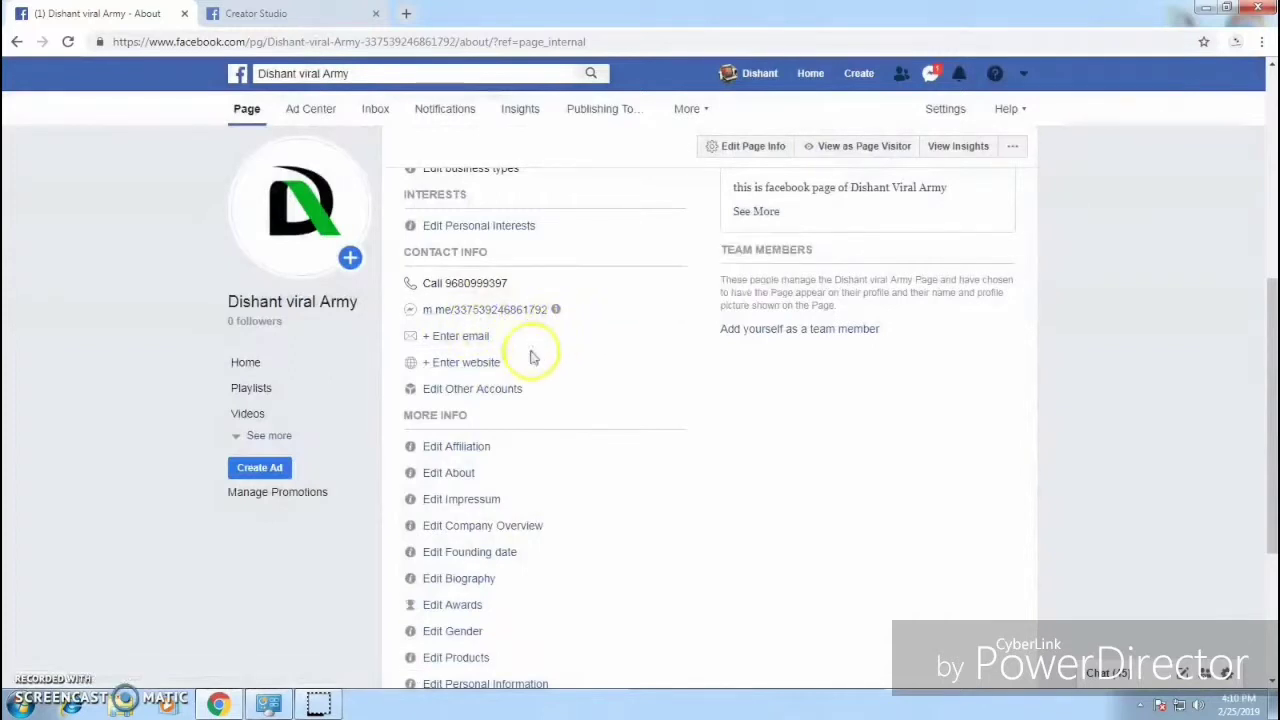
Step: Enter the Page's contact e-mail address in the Email field and save it
left_click(472, 340)
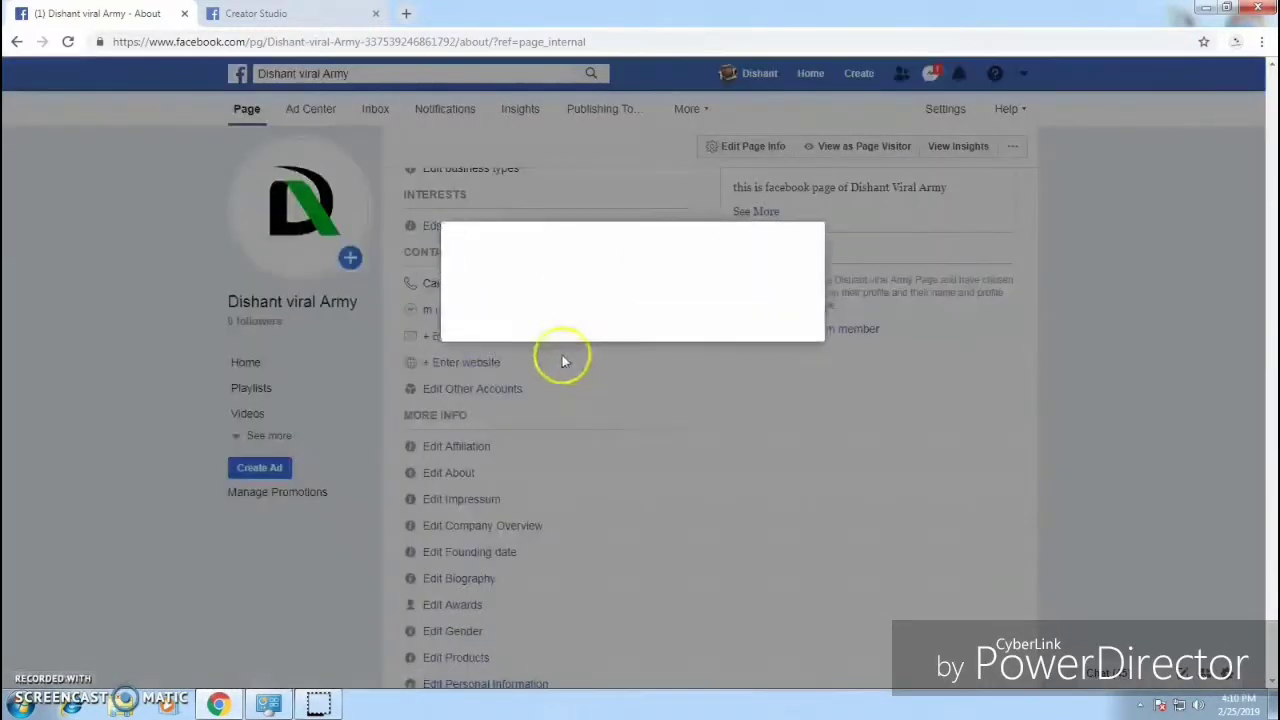
left_click(618, 299)
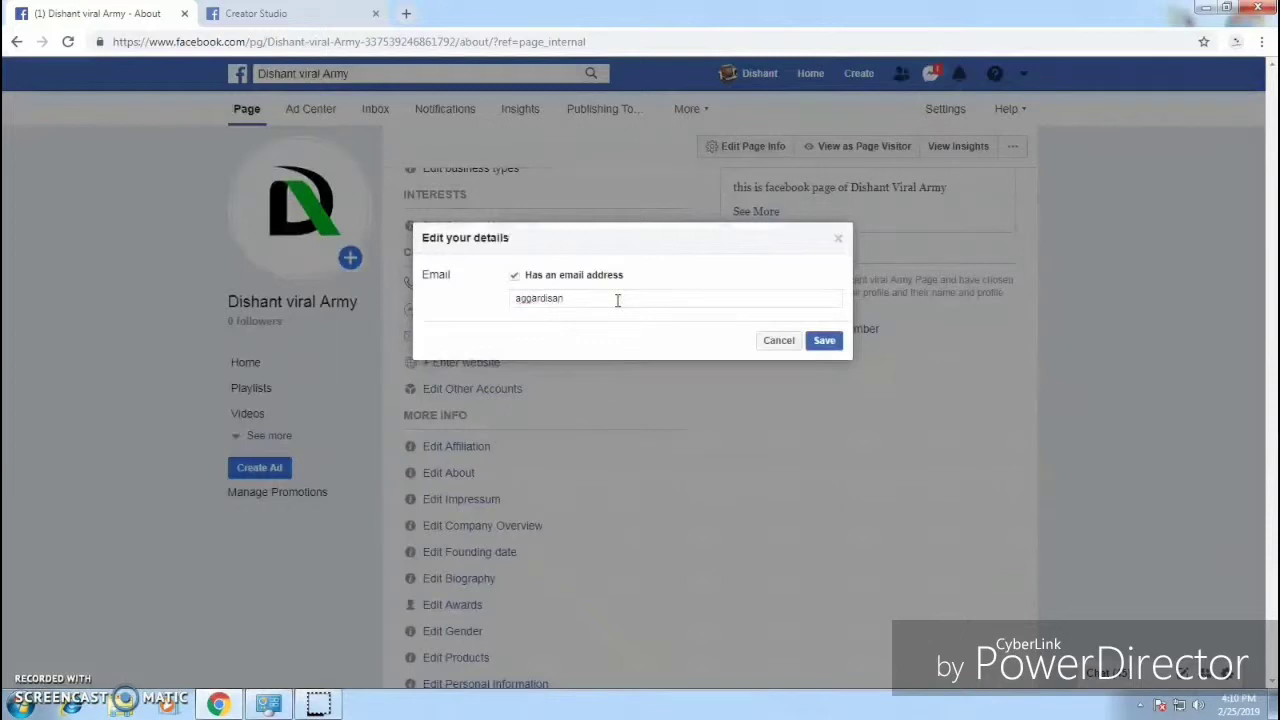
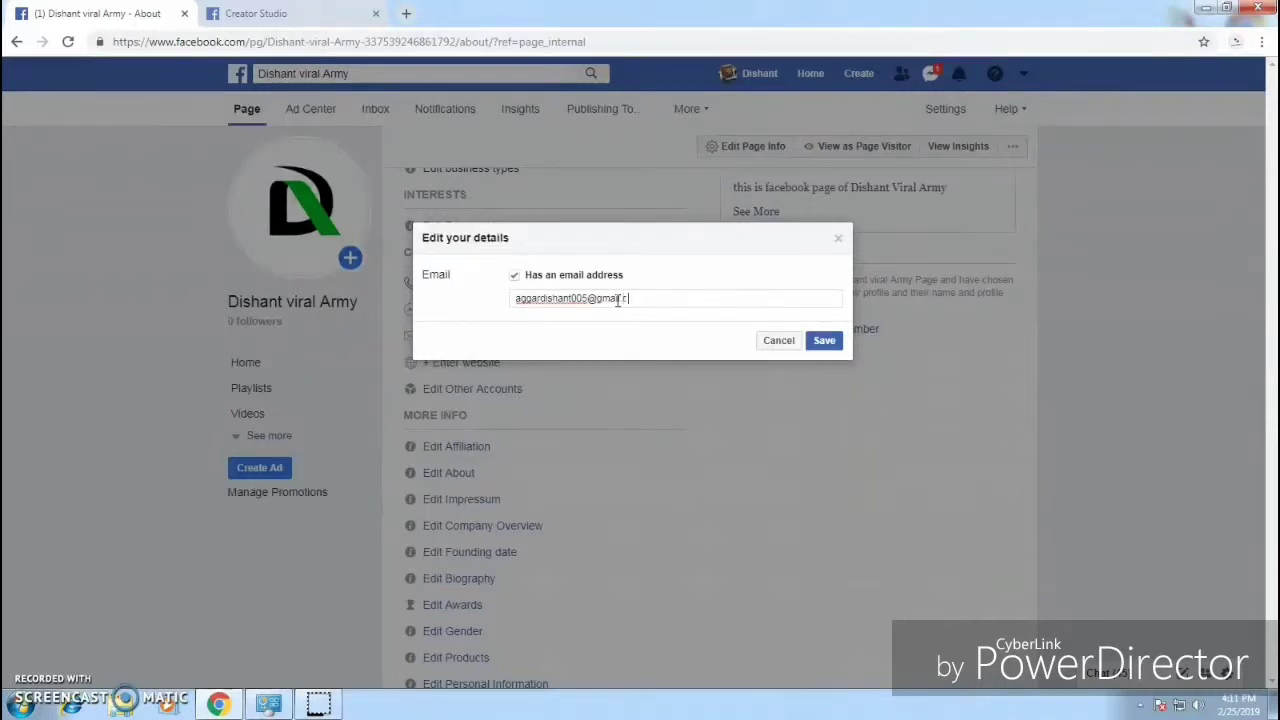
left_click(829, 344)
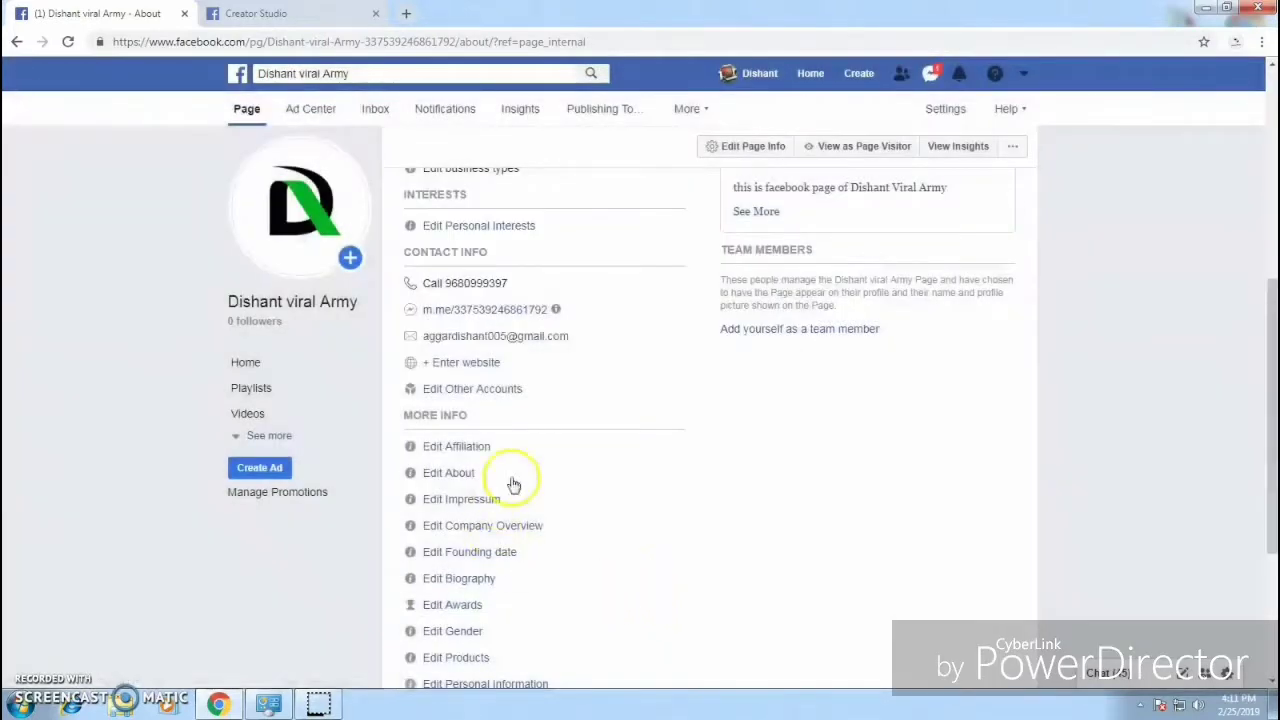
left_click(493, 368)
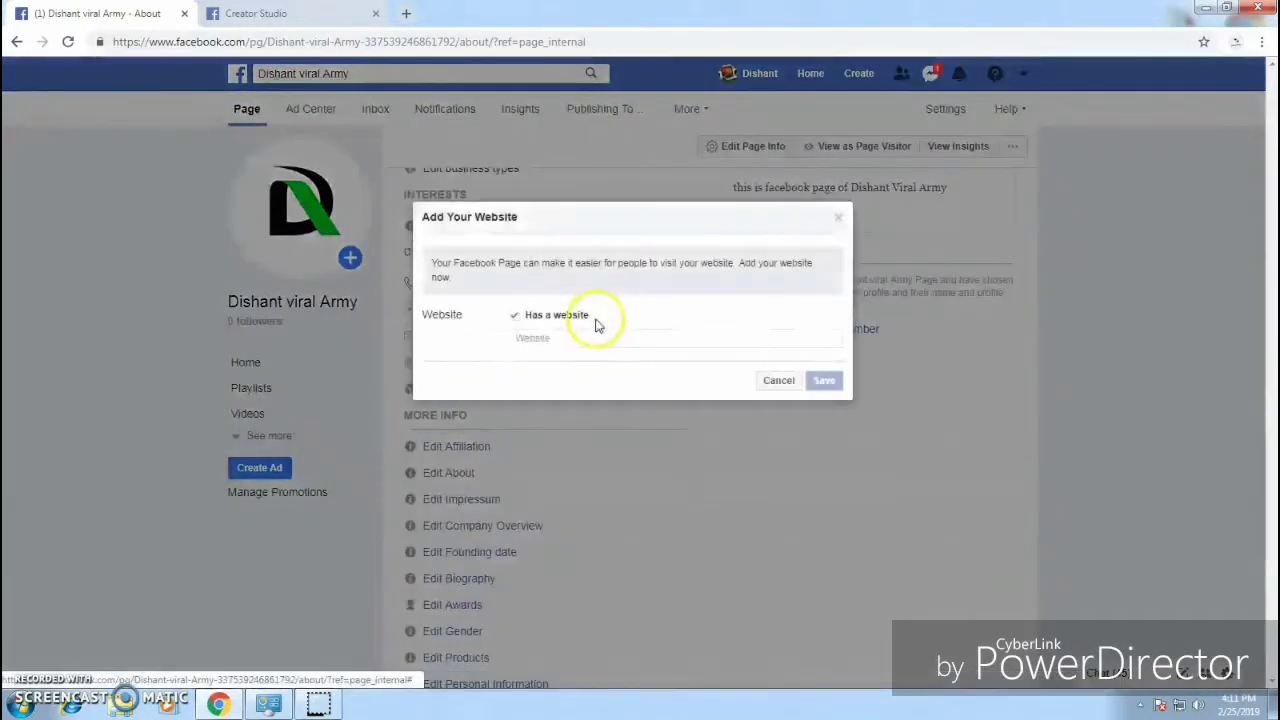
left_click(588, 338)
type("ww")
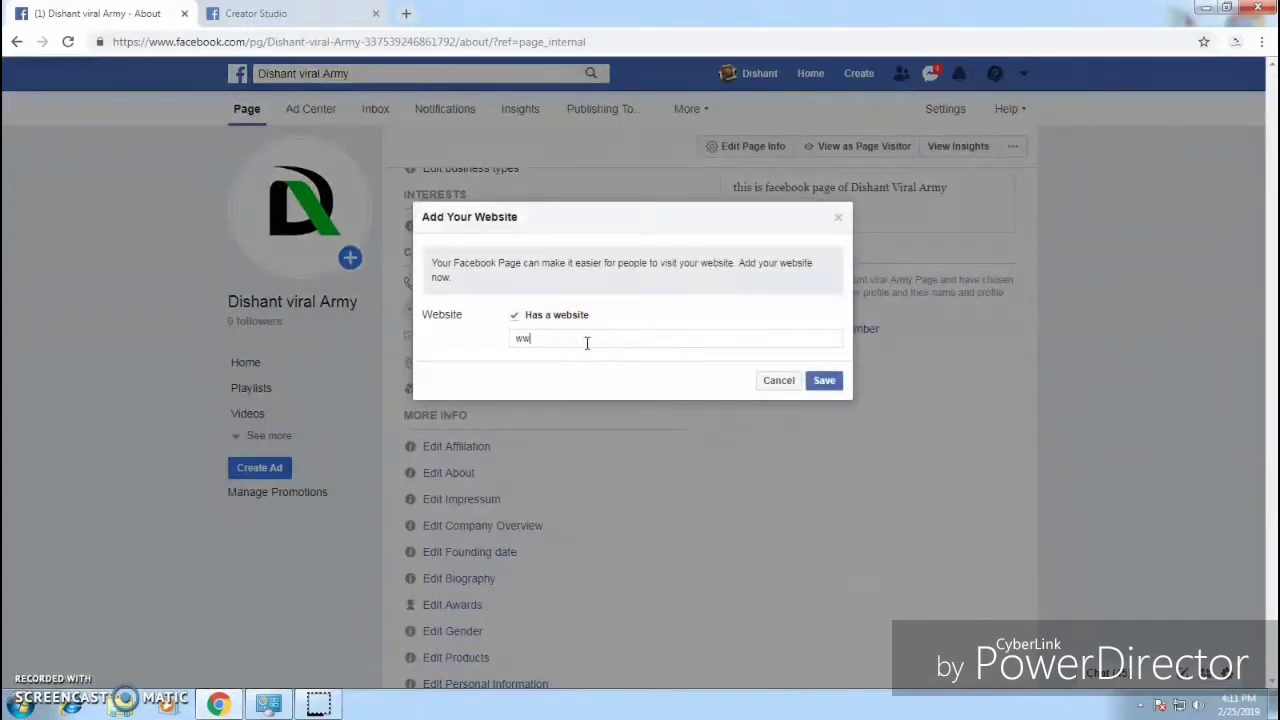
type("w.sangmart.in")
left_click(824, 380)
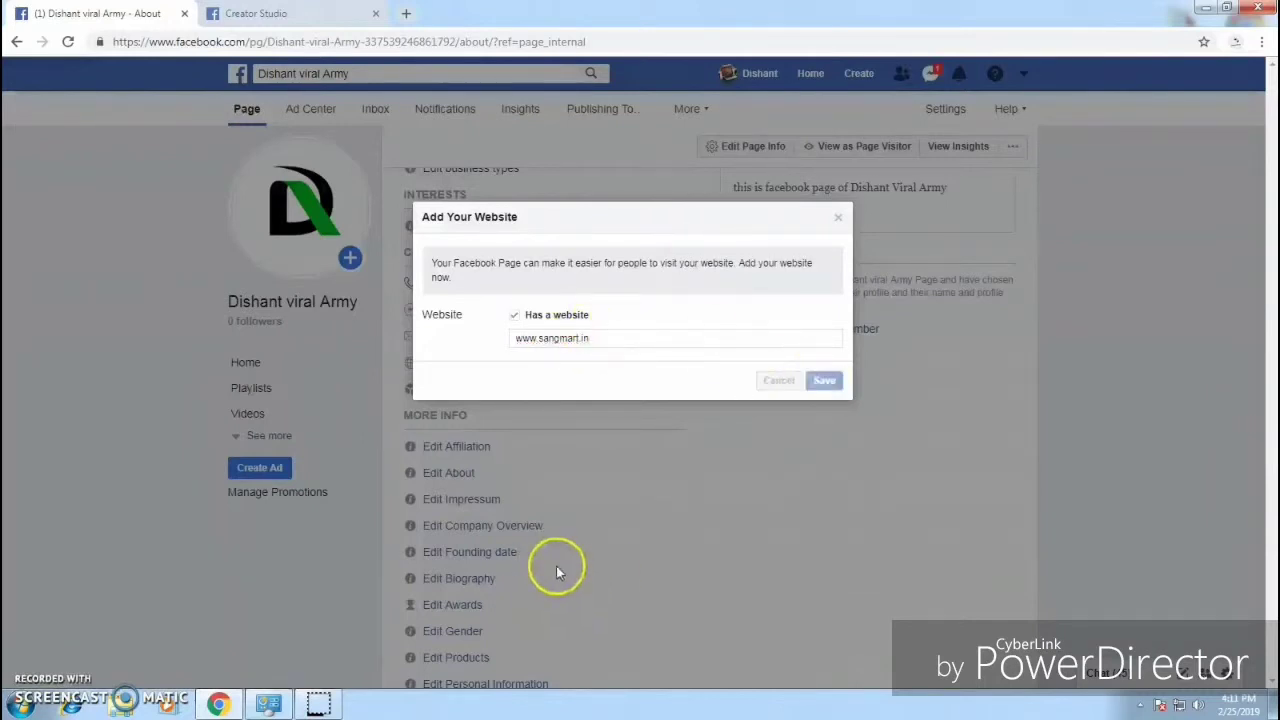
scroll(777, 420, "down", 2)
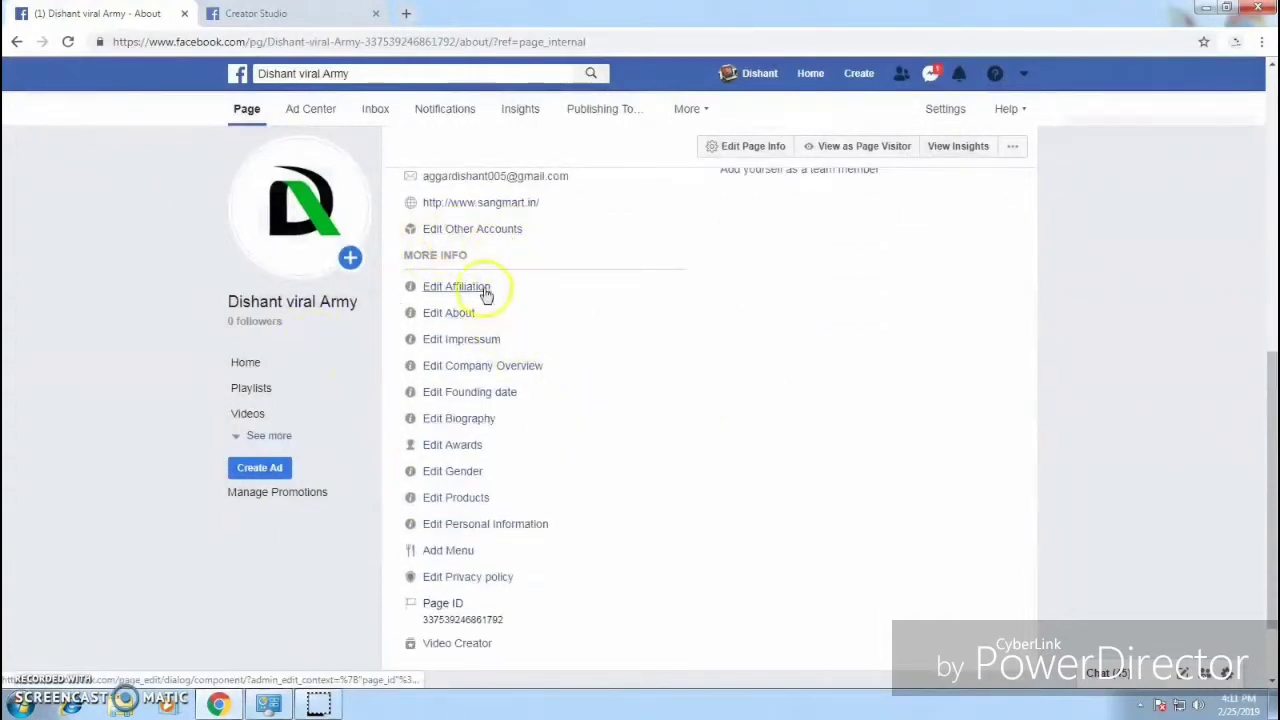
Step: Return to the top of the About section and go to the Page's Home view
scroll(606, 571, "down", 1)
scroll(843, 503, "up", 3)
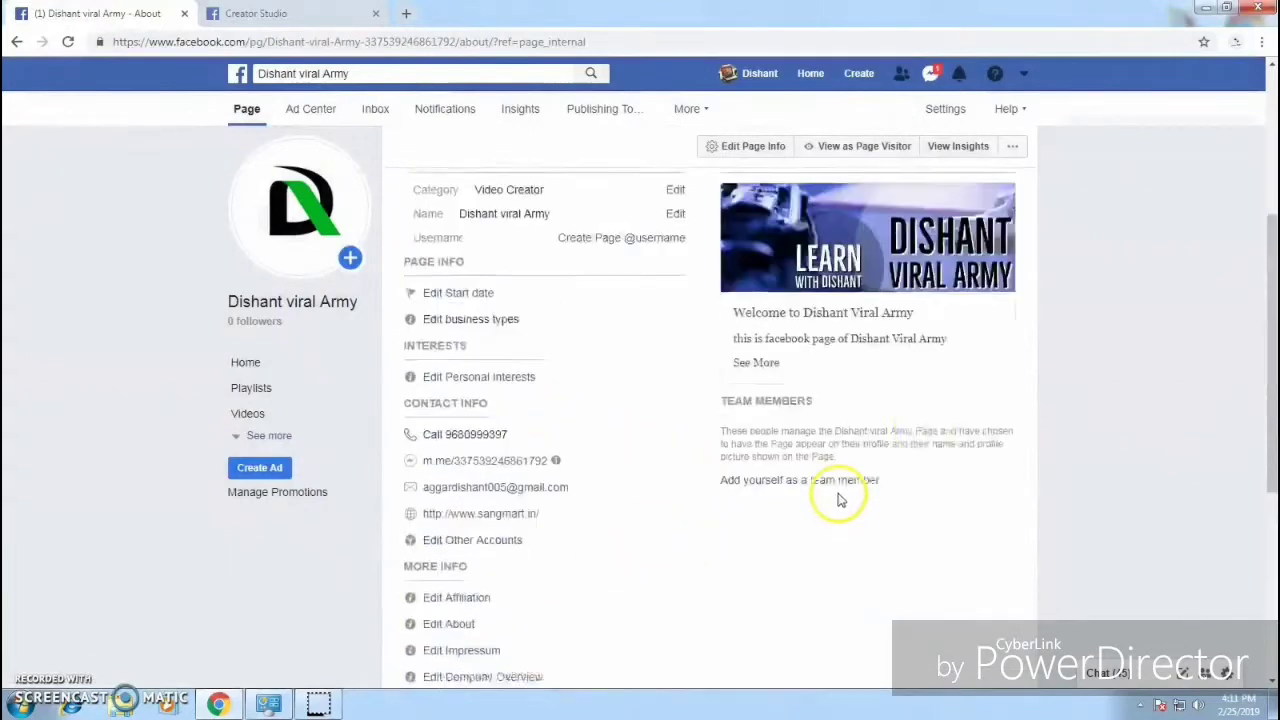
scroll(880, 420, "up", 3)
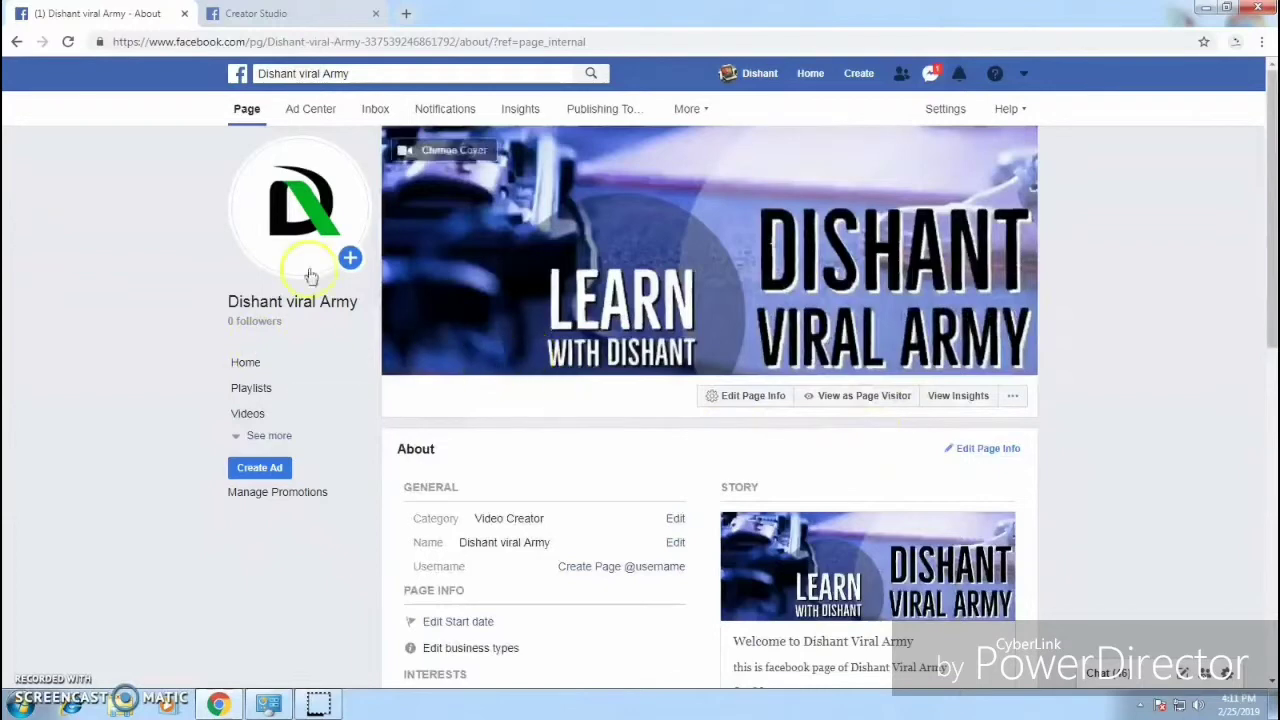
left_click(245, 366)
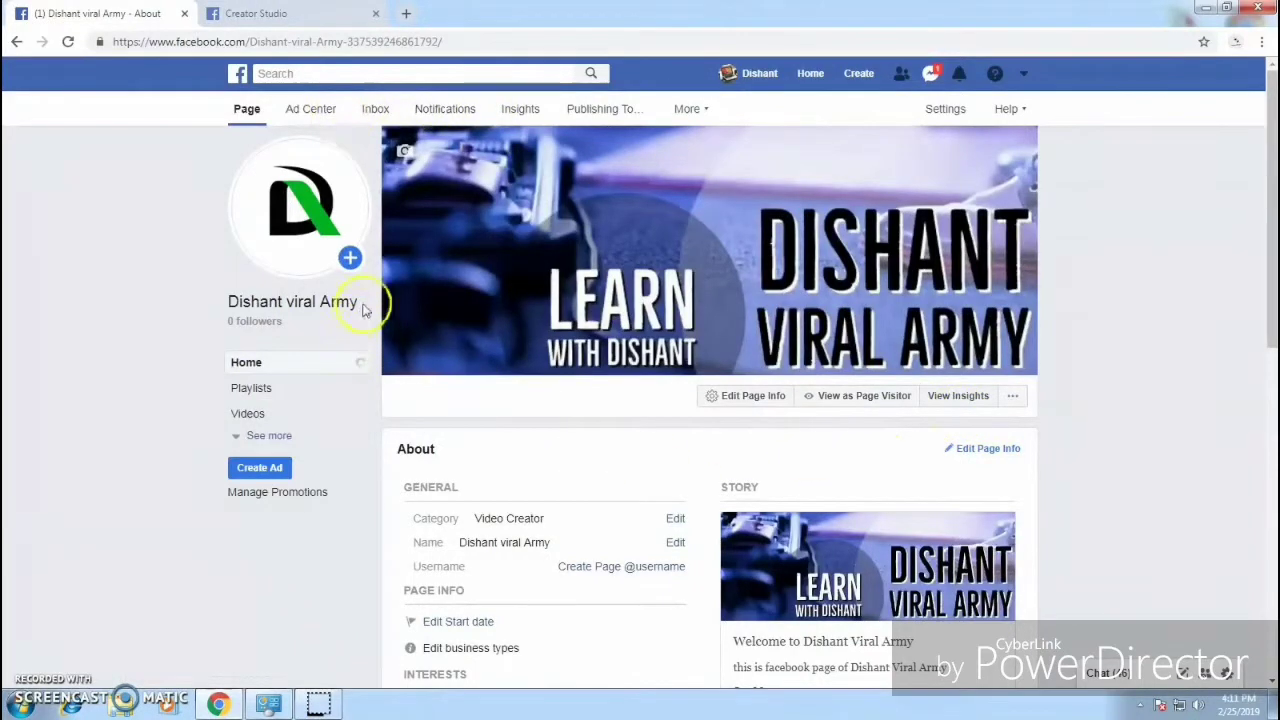
scroll(700, 520, "down", 4)
scroll(450, 480, "up", 4)
left_click(256, 372)
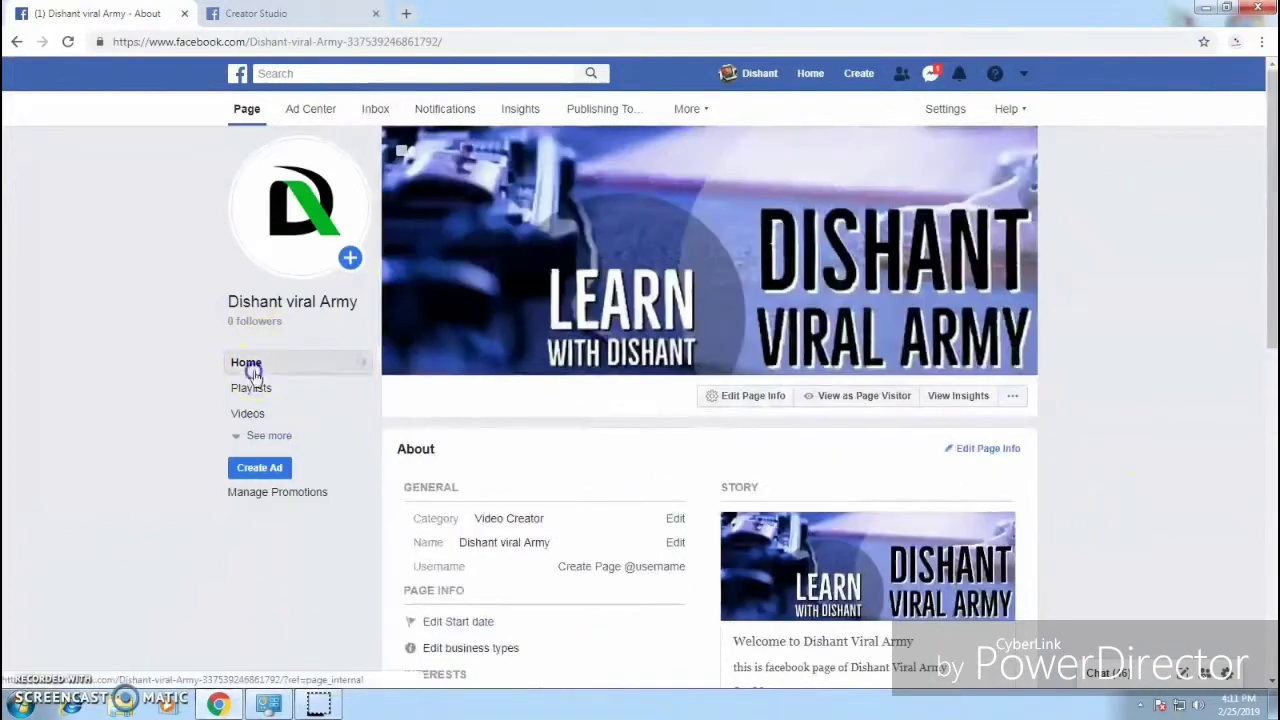